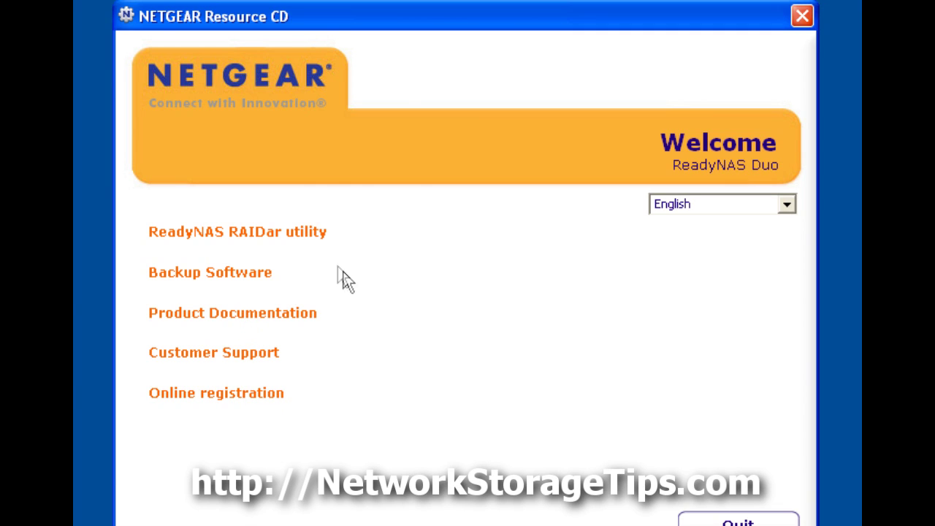
- Choose the ReadyNAS RAIDar utility on the Resource CD welcome screen
{"action": "left_click", "coordinate": [287, 234]}
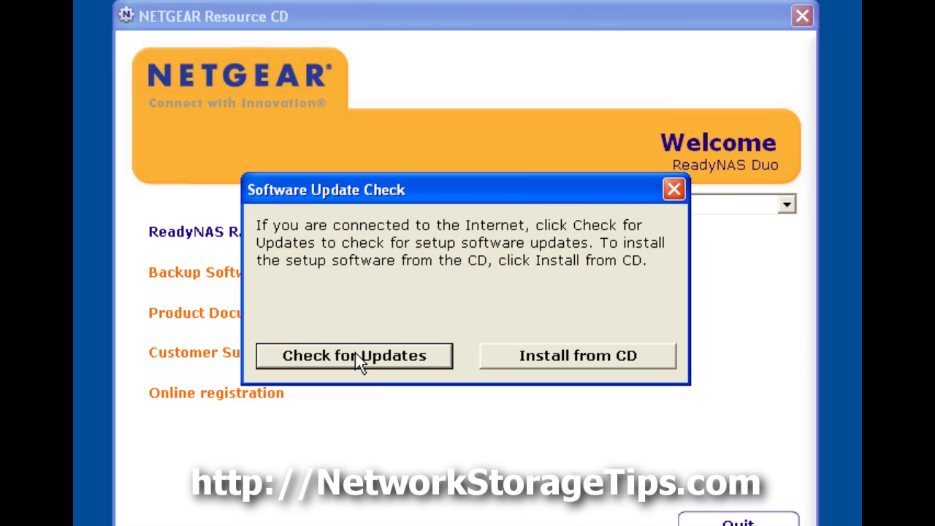
- Install RAIDar 4.1.3 from CD with default folders, no Quick Launch icon, and launch it
{"action": "left_click", "coordinate": [542, 356]}
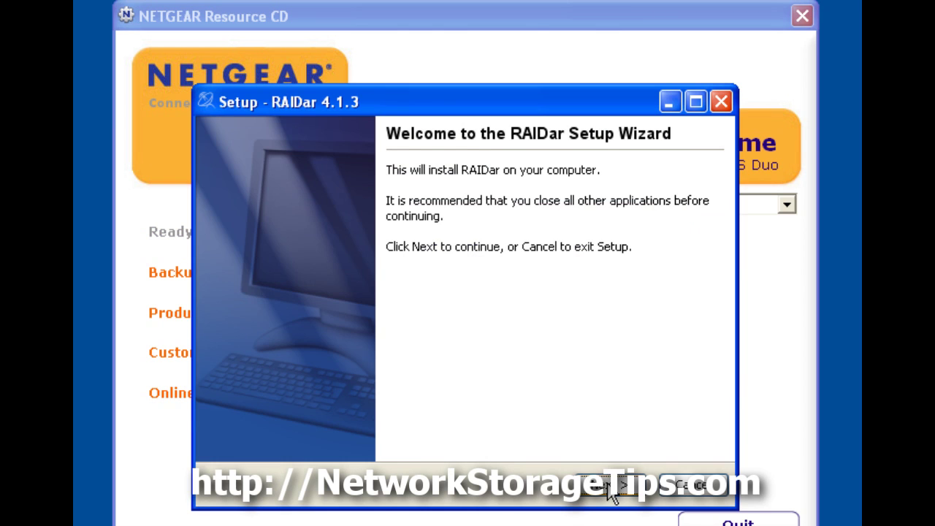
{"action": "left_click", "coordinate": [612, 488]}
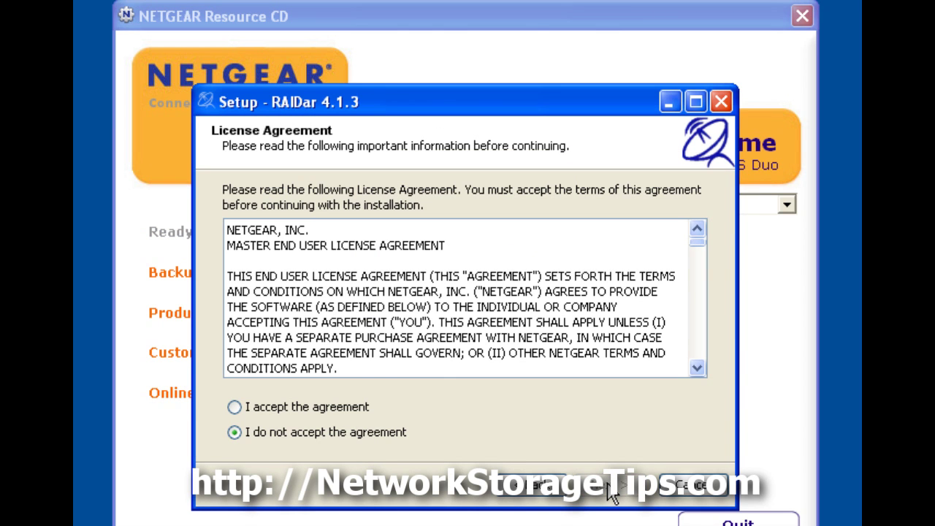
{"action": "left_click", "coordinate": [315, 408]}
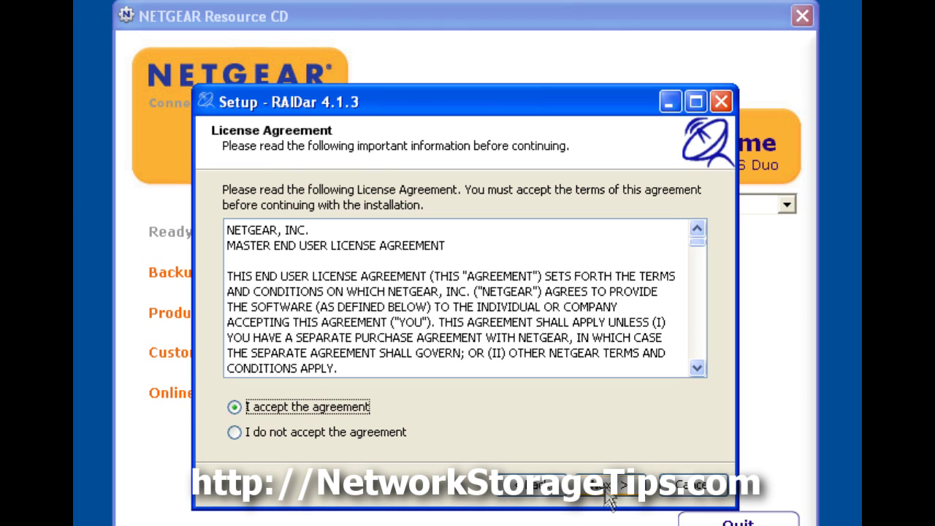
{"action": "left_click", "coordinate": [606, 494]}
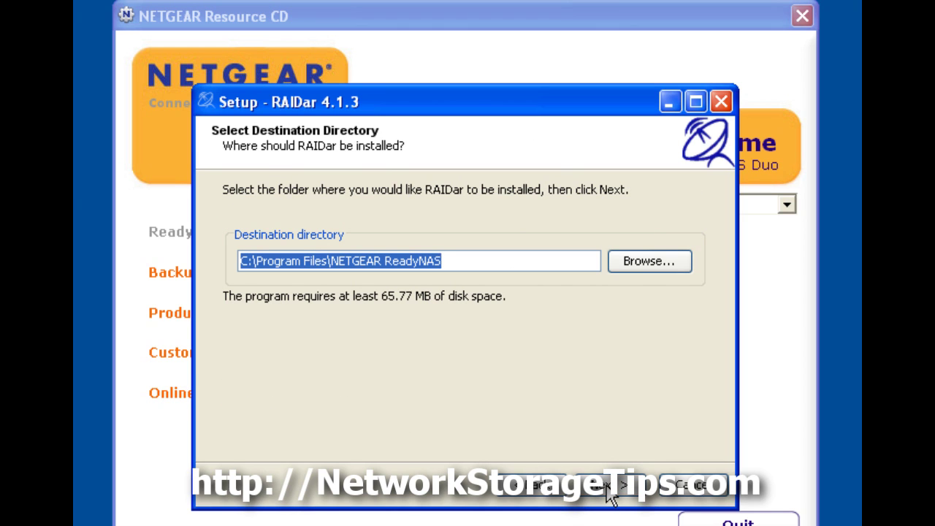
{"action": "left_click", "coordinate": [613, 488]}
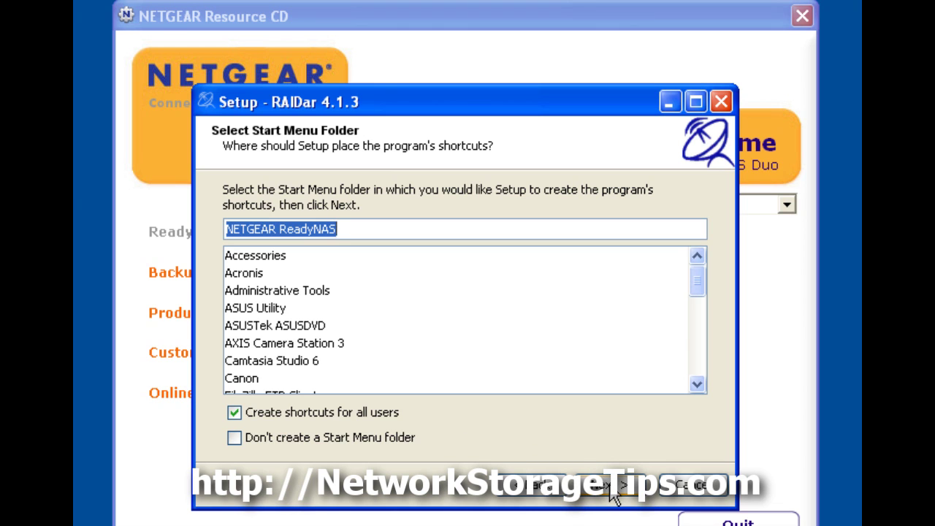
{"action": "left_click", "coordinate": [612, 488]}
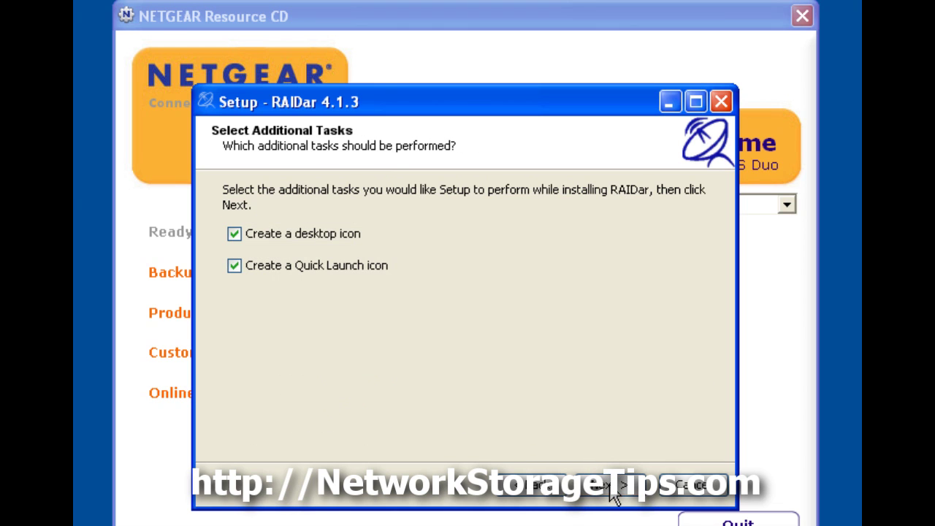
{"action": "left_click", "coordinate": [235, 266]}
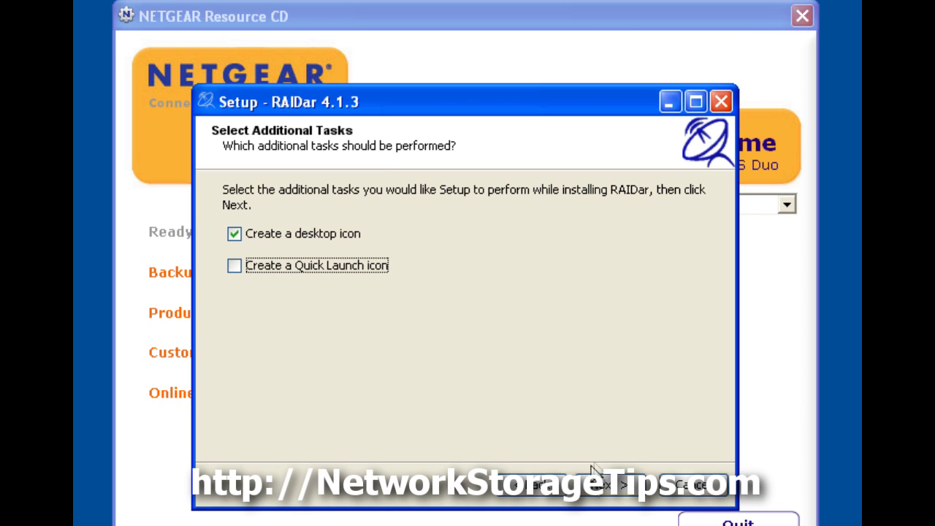
{"action": "left_click", "coordinate": [597, 488]}
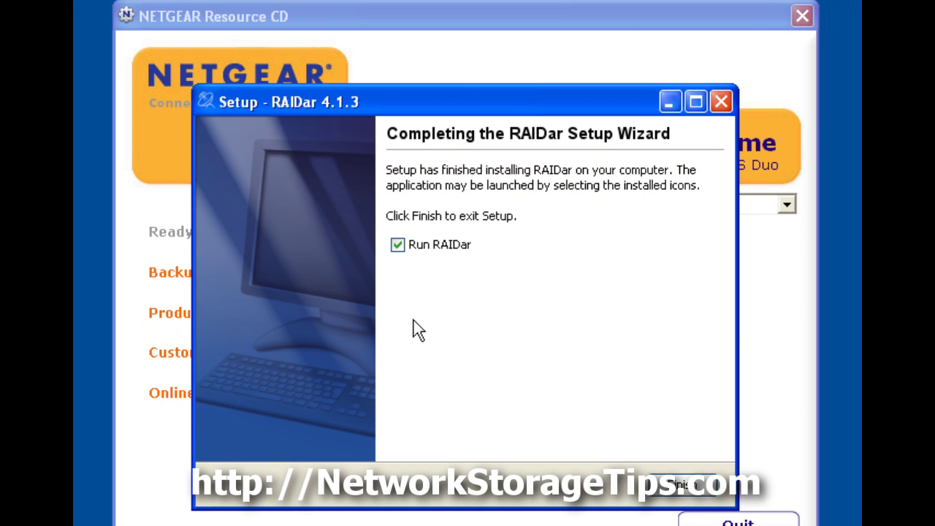
{"action": "left_click", "coordinate": [677, 490]}
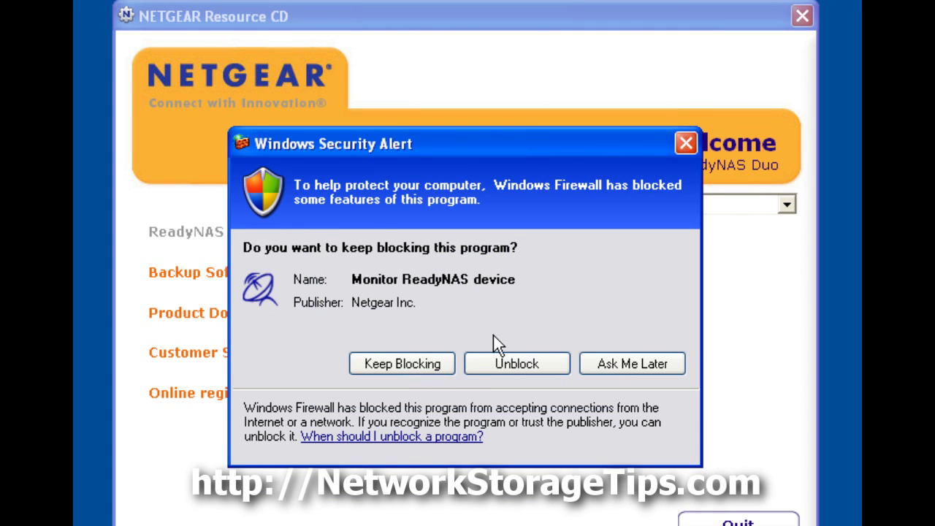
- Unblock RAIDar in the firewall and open setup for nas-93-F4-AF at 192.168.168.168
{"action": "left_click", "coordinate": [513, 365]}
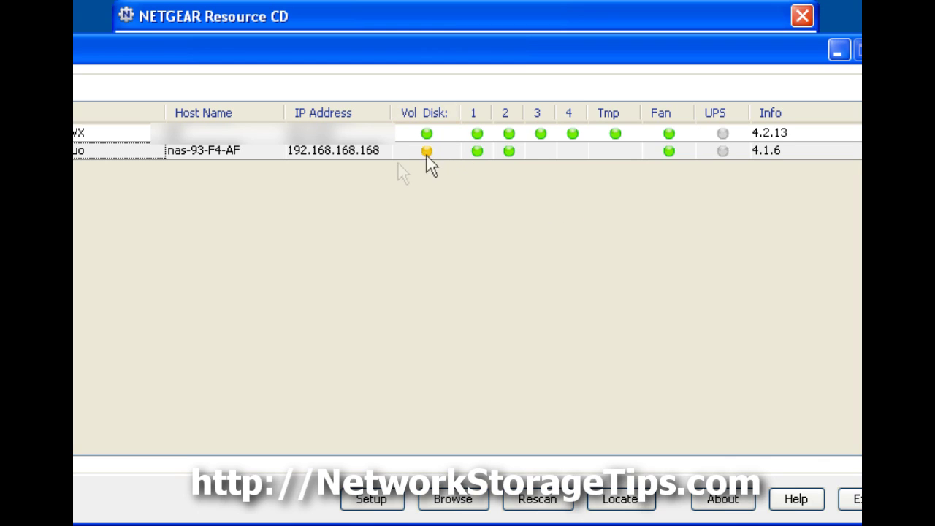
{"action": "mouse_move", "coordinate": [425, 140]}
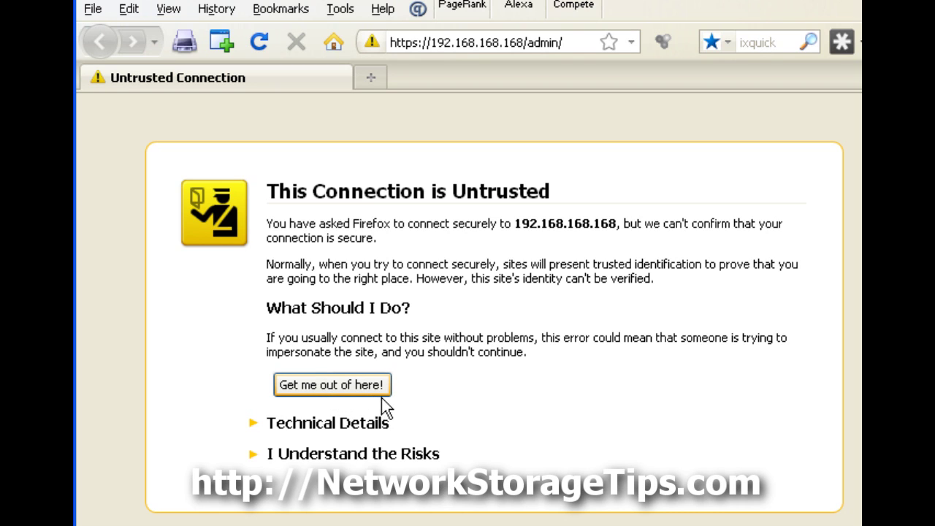
- Add a security exception for the NAS certificate and enter the admin user name to log in
{"action": "left_click", "coordinate": [338, 454]}
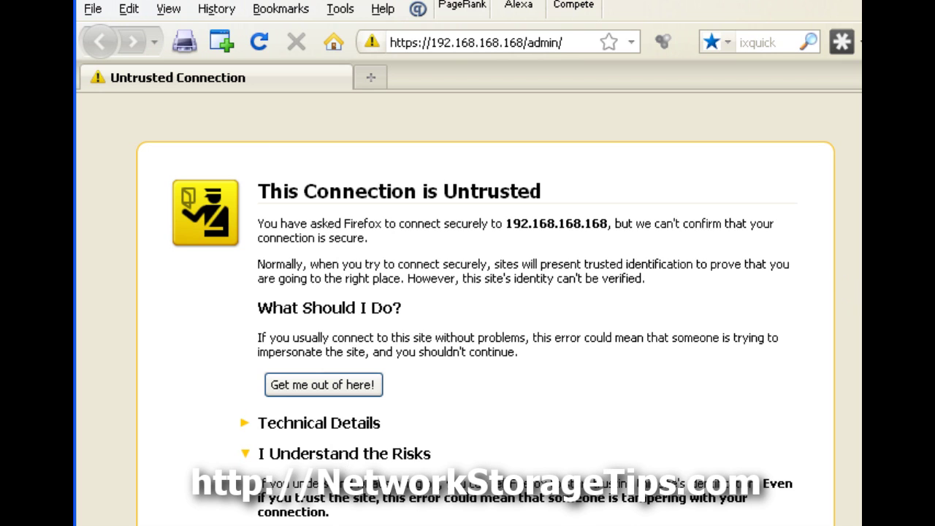
{"action": "scroll", "coordinate": [351, 452], "scroll_direction": "down", "scroll_amount": 3}
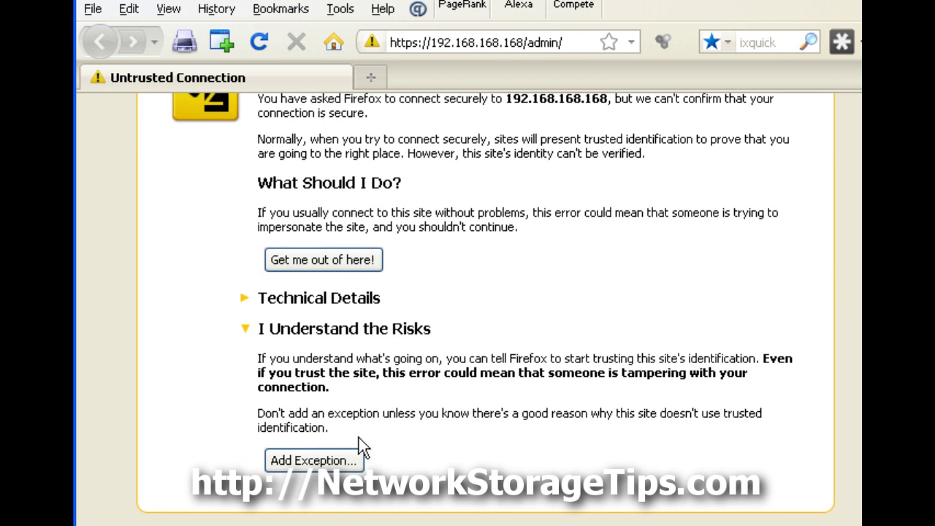
{"action": "left_click", "coordinate": [328, 459]}
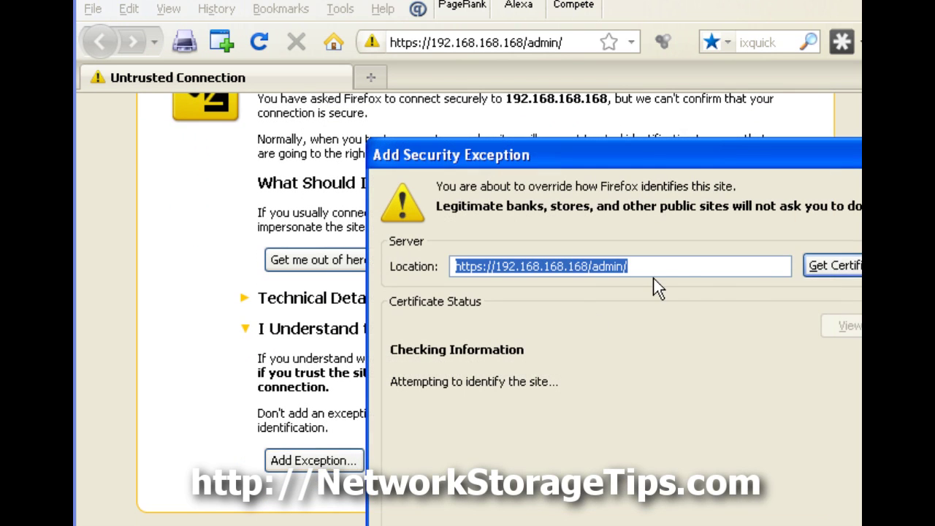
{"action": "left_click", "coordinate": [830, 260]}
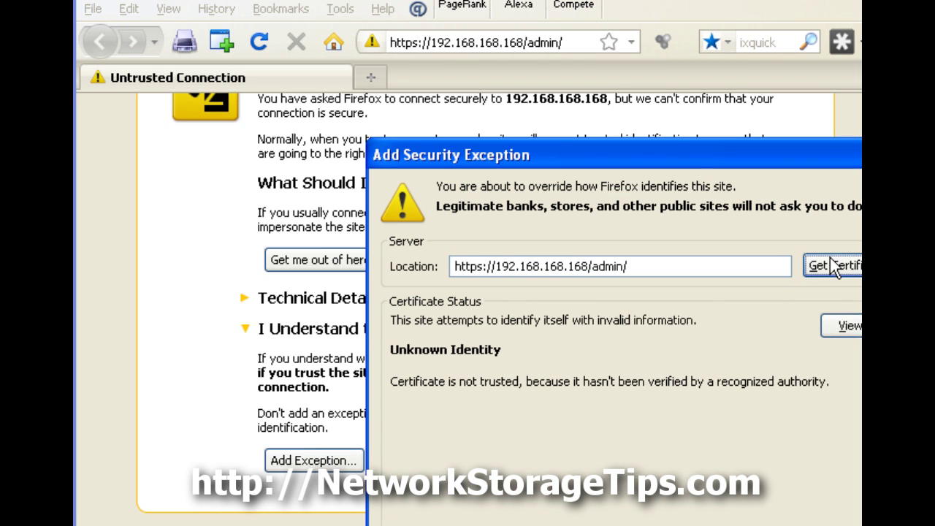
{"action": "left_click_drag", "start_coordinate": [670, 152], "coordinate": [529, 33]}
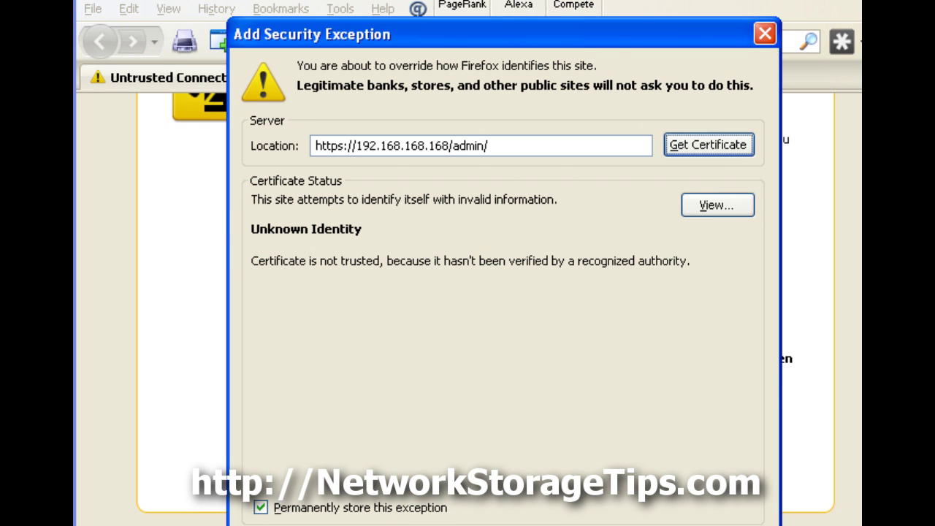
{"action": "left_click", "coordinate": [606, 525]}
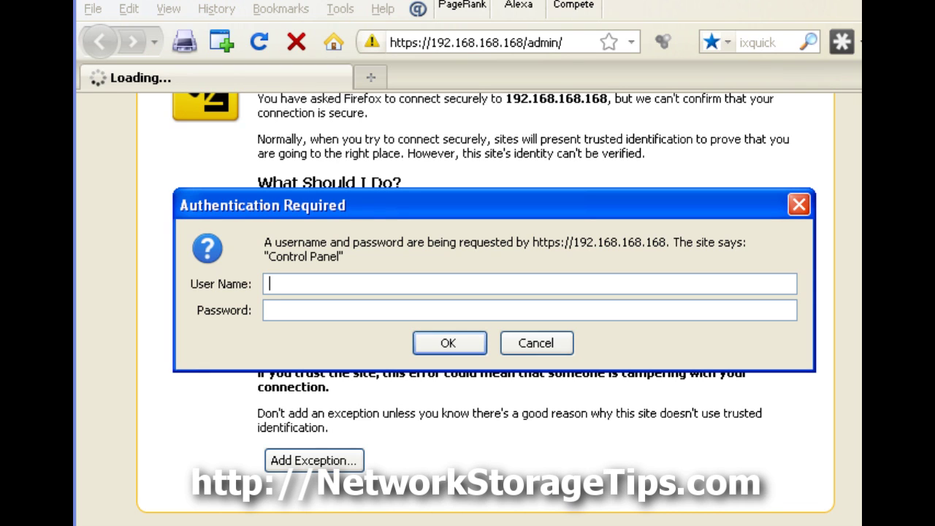
{"action": "type", "text": "admin"}
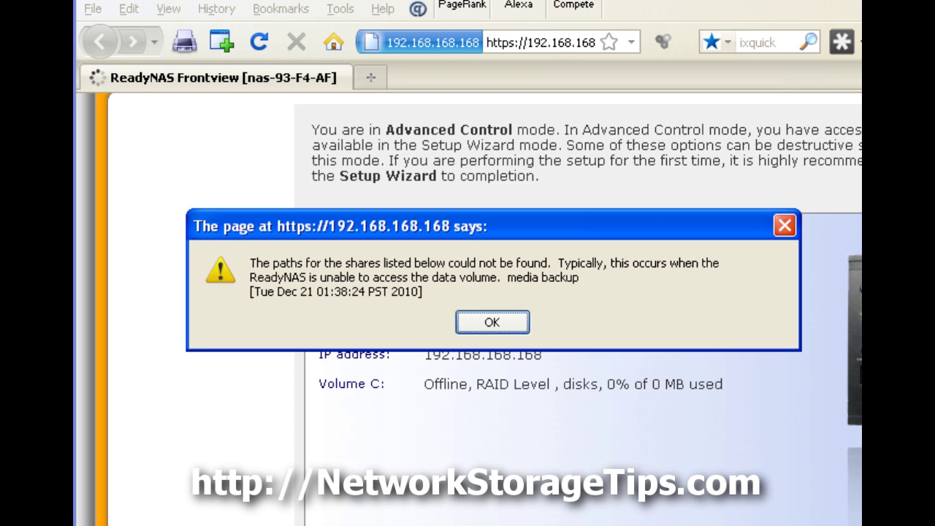
- Dismiss the missing share paths alert and move past the wizard's NAS details page
{"action": "left_click", "coordinate": [487, 319]}
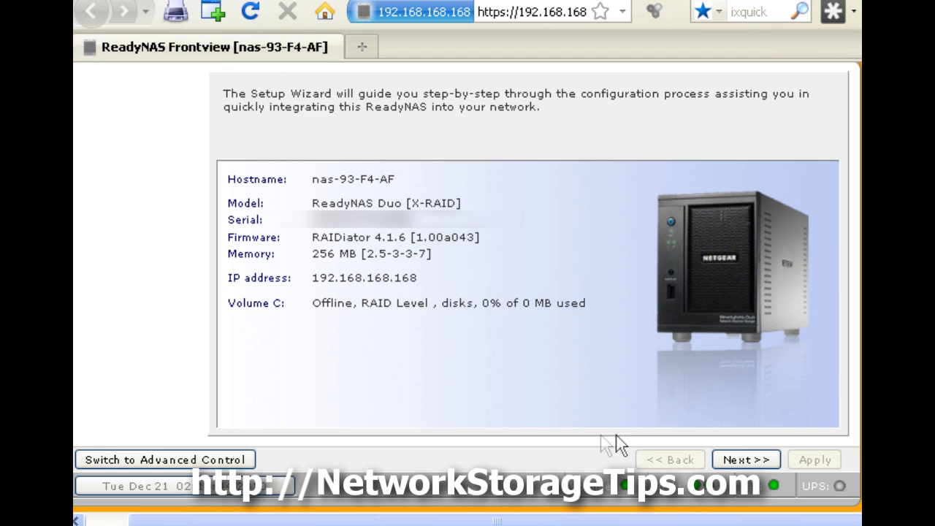
{"action": "left_click", "coordinate": [739, 459]}
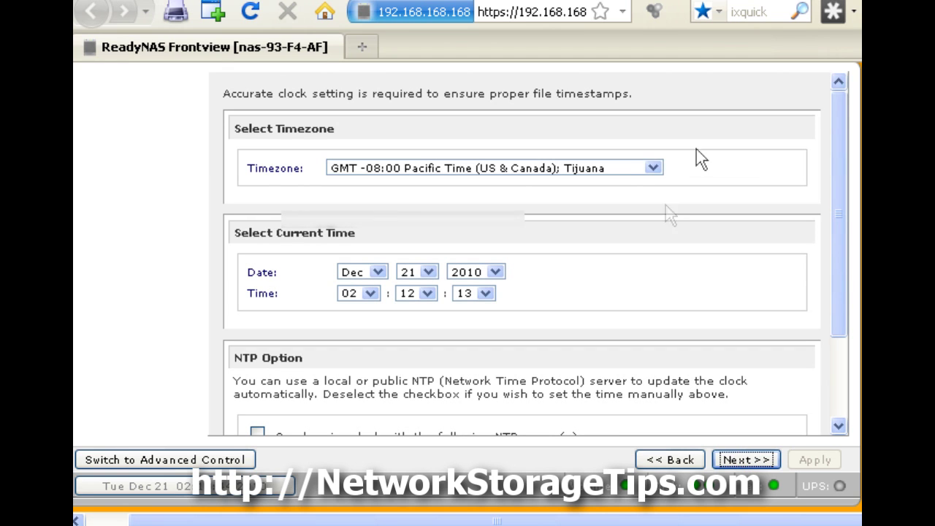
- Keep the GMT -08:00 Pacific Time clock without NTP sync and continue
{"action": "left_click_drag", "start_coordinate": [839, 205], "coordinate": [844, 292]}
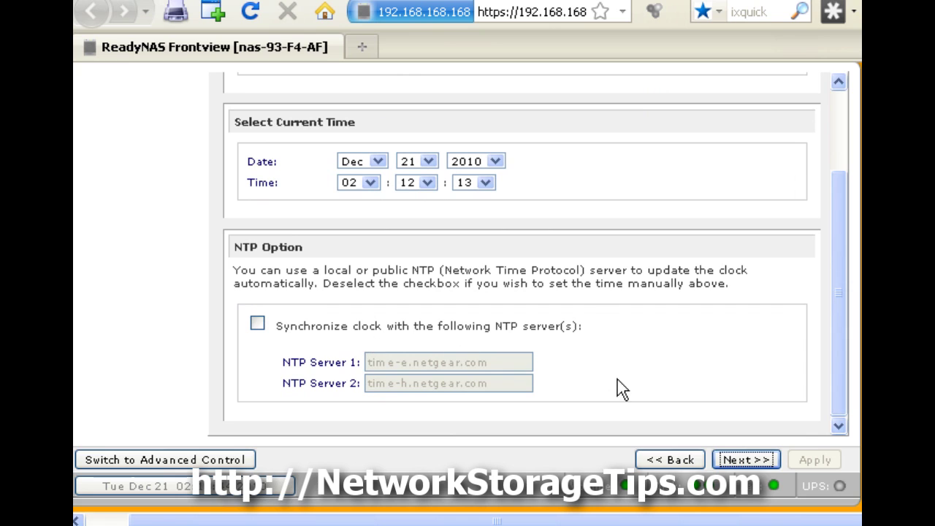
{"action": "left_click", "coordinate": [753, 460]}
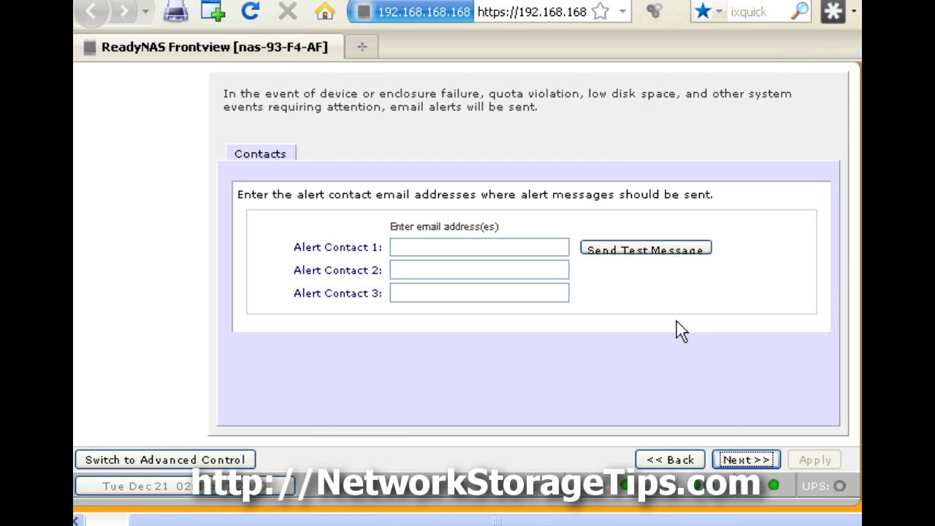
- Leave all three alert contact e-mail fields blank and continue
{"action": "left_click", "coordinate": [747, 461]}
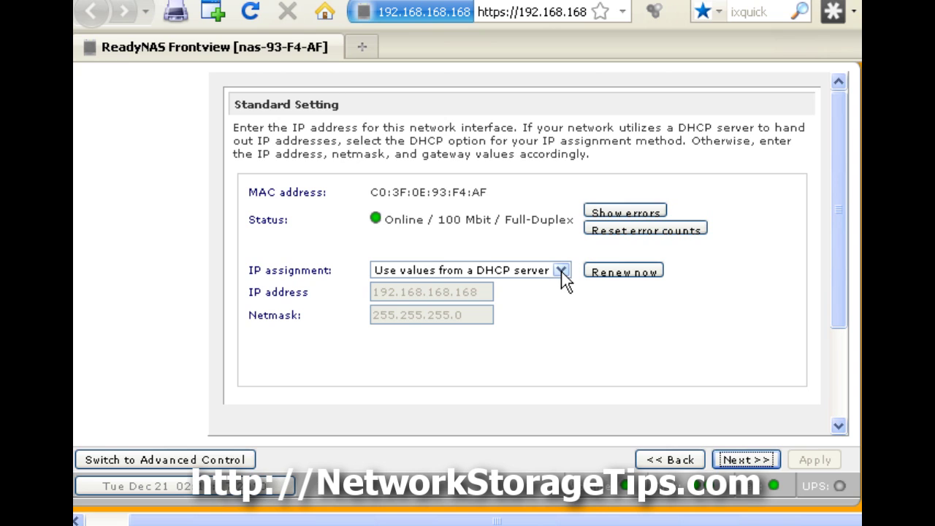
- Renew the NAS's DHCP lease and accept that its IP address may change
{"action": "left_click", "coordinate": [619, 275]}
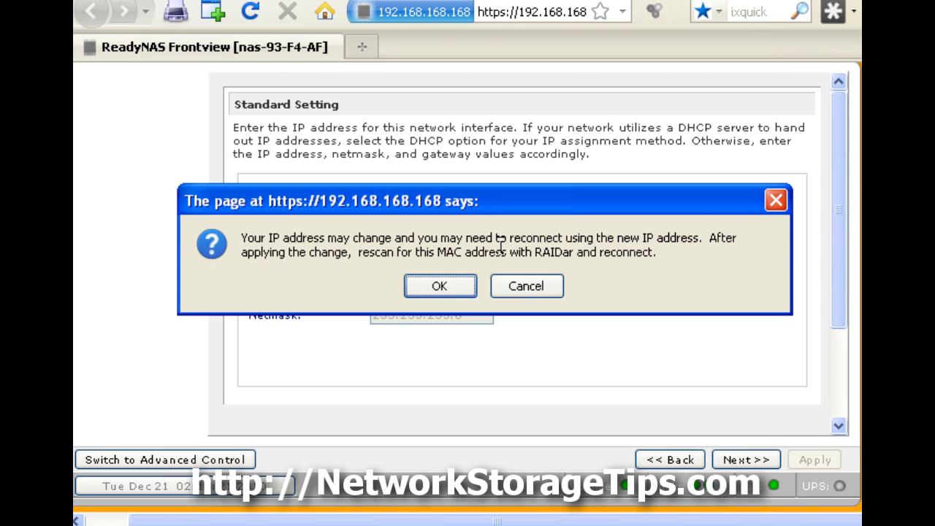
{"action": "left_click", "coordinate": [453, 287]}
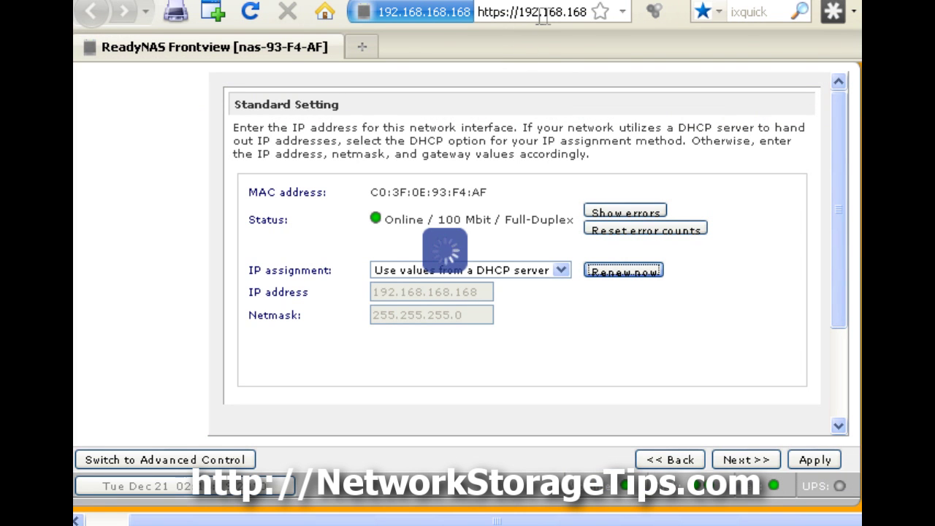
{"action": "left_click", "coordinate": [542, 16]}
{"action": "key", "text": "End"}
{"action": "key", "text": "Left"}
{"action": "key", "text": "Left"}
{"action": "key", "text": "Left"}
{"action": "key", "text": "Left"}
{"action": "key", "text": "Left"}
{"action": "key", "text": "Left"}
{"action": "key", "text": "Left"}
{"action": "key", "text": "Left"}
{"action": "key", "text": "Left"}
{"action": "key", "text": "Left"}
{"action": "key", "text": "Left"}
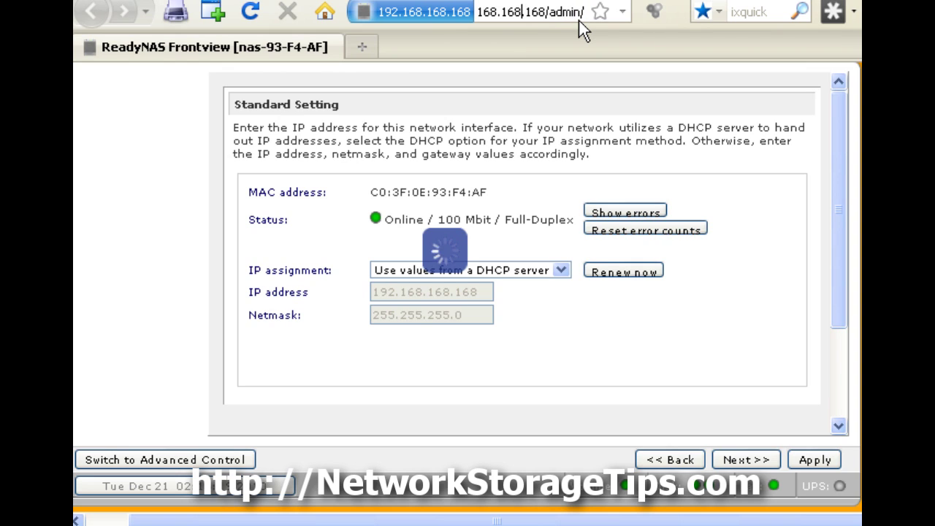
{"action": "key", "text": "BackSpace"}
{"action": "key", "text": "BackSpace"}
{"action": "key", "text": "Delete"}
{"action": "key", "text": "Delete"}
{"action": "key", "text": "Delete"}
{"action": "type", "text": "101"}
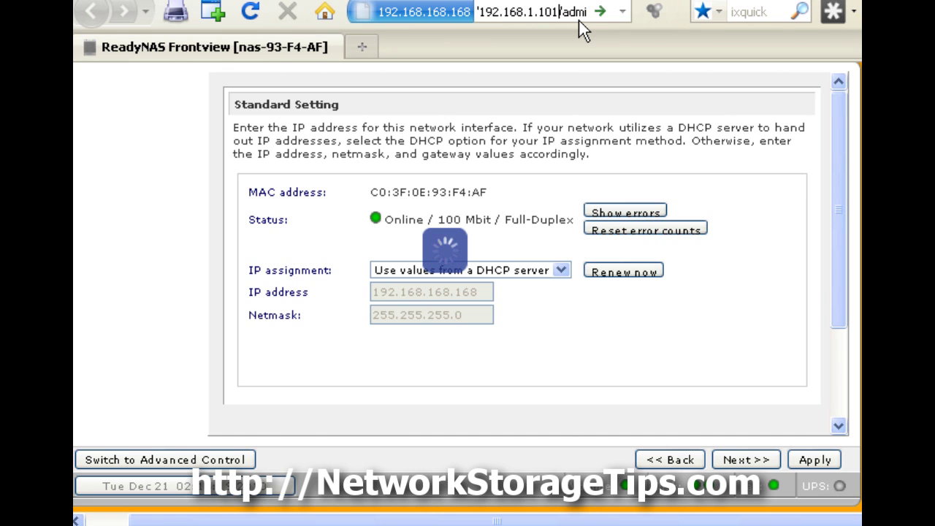
{"action": "key", "text": "Return"}
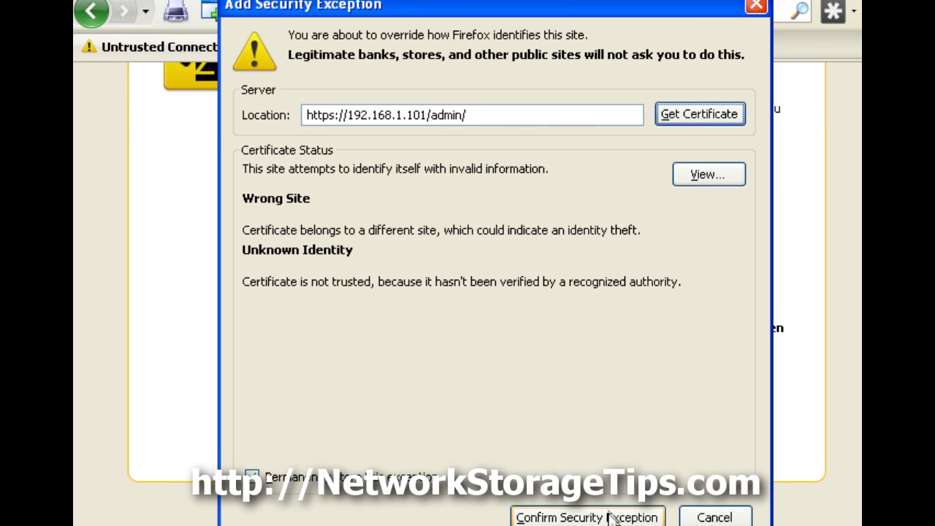
- Trust the NAS certificate and log in with the admin user name and password
{"action": "left_click", "coordinate": [609, 516]}
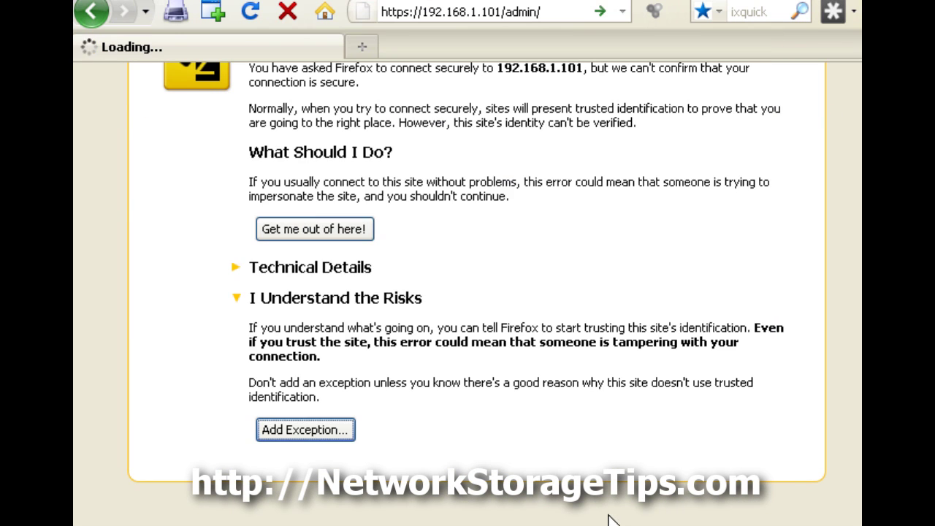
{"action": "type", "text": "admin"}
{"action": "key", "text": "Tab"}
{"action": "type", "text": "••••••••"}
{"action": "key", "text": "Return"}
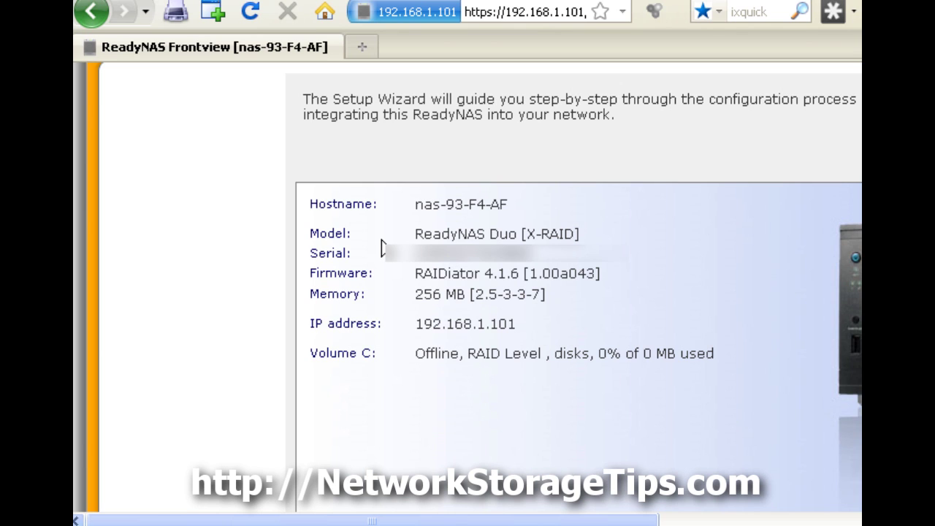
- Reload Frontview and step the wizard past clock, alert and IP pages to the hostname settings
{"action": "key", "text": "alt+v"}
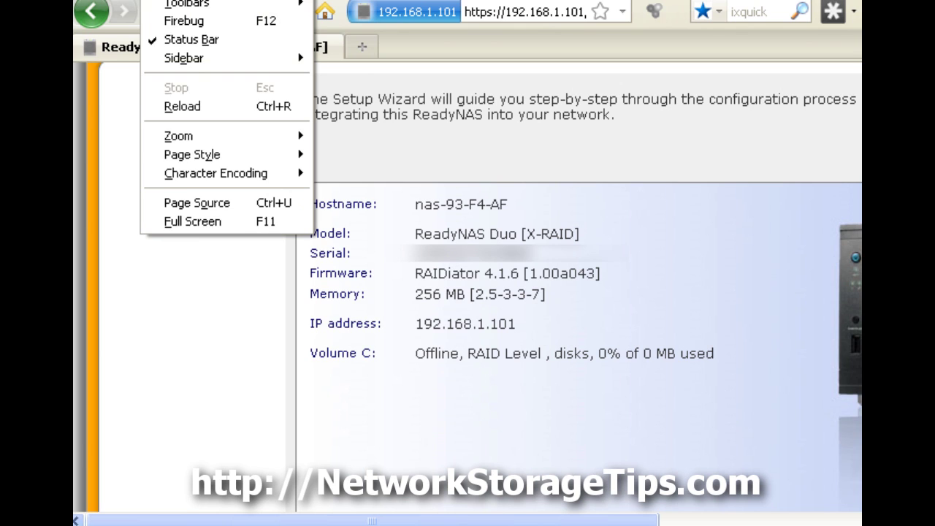
{"action": "left_click", "coordinate": [184, 107]}
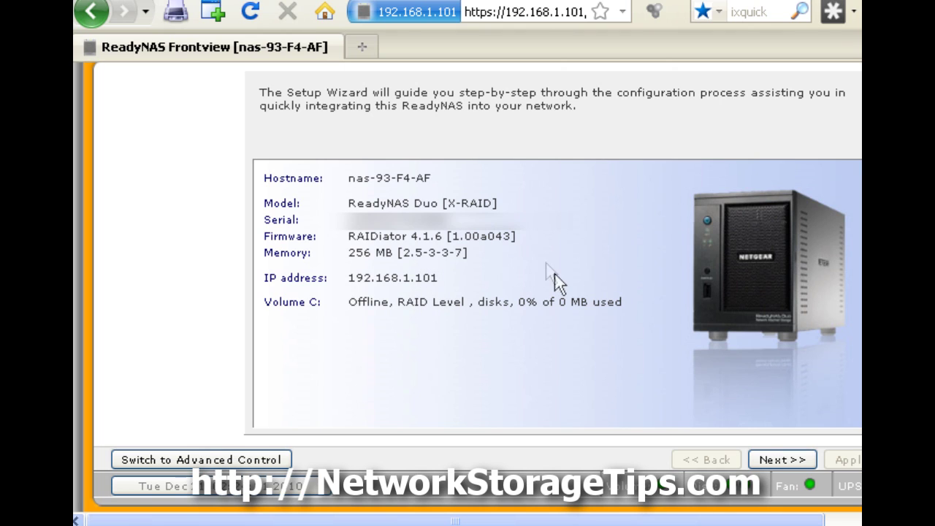
{"action": "left_click", "coordinate": [784, 453]}
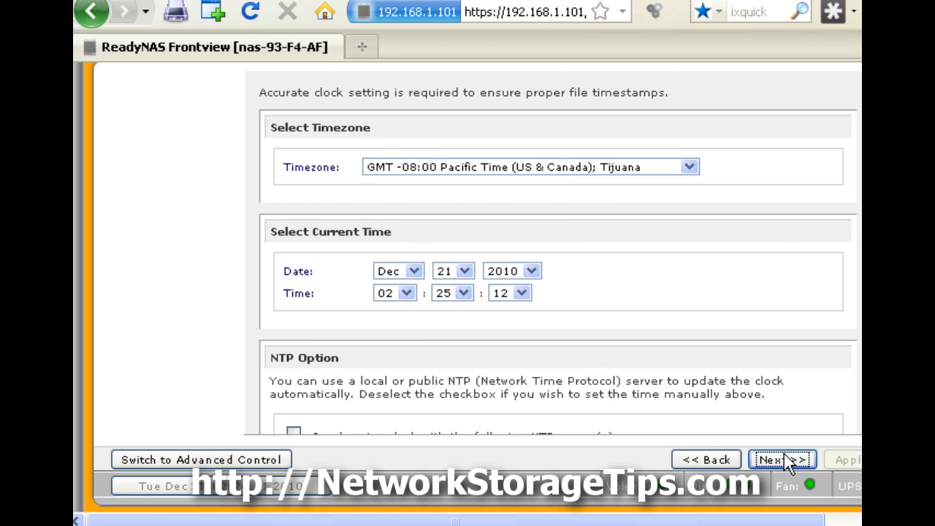
{"action": "left_click", "coordinate": [784, 460]}
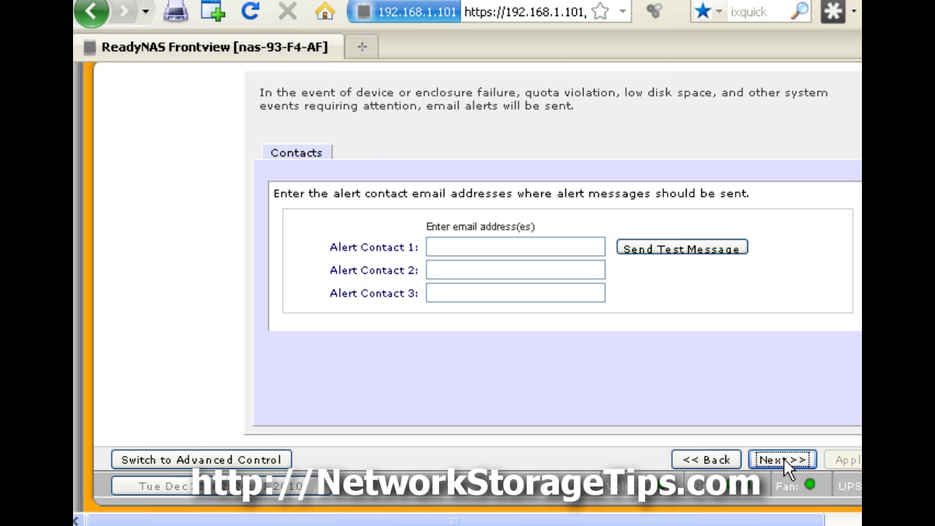
{"action": "left_click", "coordinate": [783, 459]}
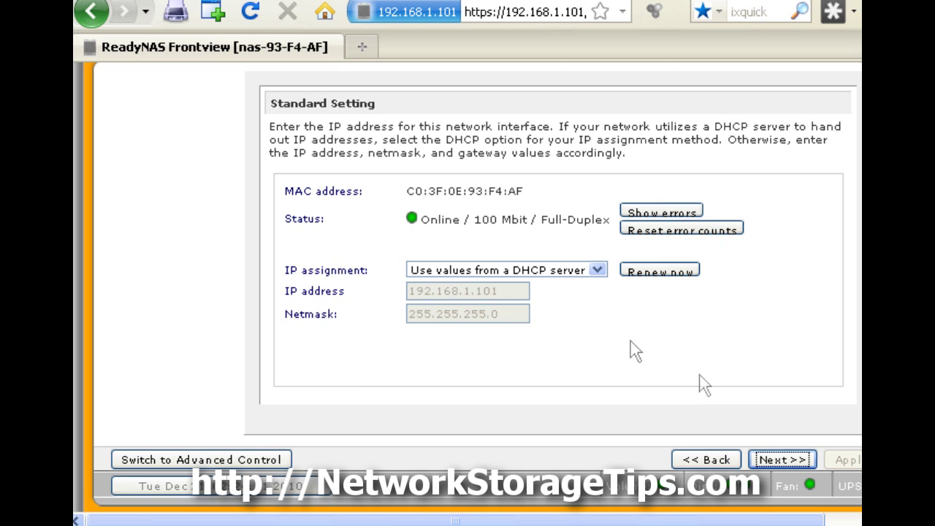
{"action": "left_click", "coordinate": [779, 466]}
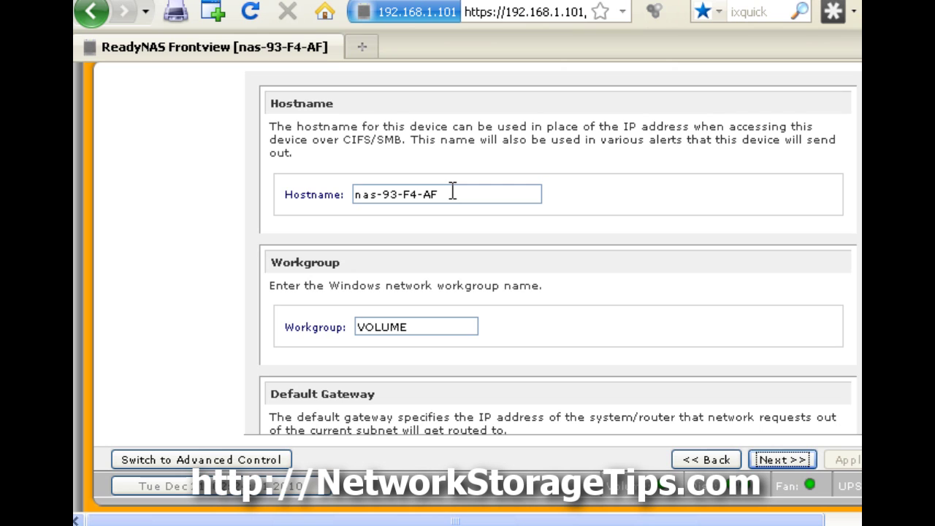
- Rename the hostname from nas-93-F4-AF to Duo and continue
{"action": "key", "text": "BackSpace"}
{"action": "key", "text": "BackSpace"}
{"action": "key", "text": "BackSpace"}
{"action": "key", "text": "BackSpace"}
{"action": "key", "text": "BackSpace"}
{"action": "key", "text": "BackSpace"}
{"action": "key", "text": "BackSpace"}
{"action": "key", "text": "BackSpace"}
{"action": "key", "text": "BackSpace"}
{"action": "key", "text": "BackSpace"}
{"action": "key", "text": "BackSpace"}
{"action": "key", "text": "BackSpace"}
{"action": "type", "text": "Duo"}
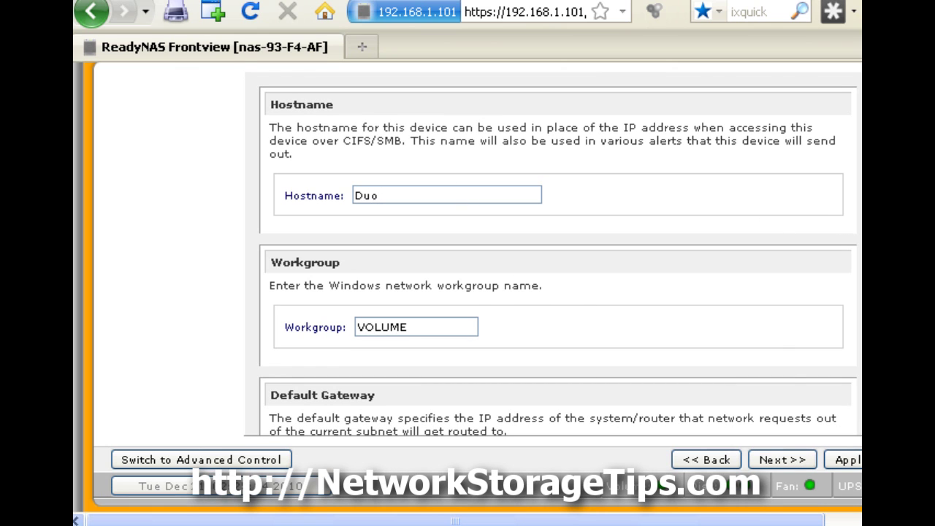
{"action": "scroll", "coordinate": [848, 222], "scroll_direction": "down", "scroll_amount": 2}
{"action": "scroll", "coordinate": [555, 254], "scroll_direction": "down", "scroll_amount": 2}
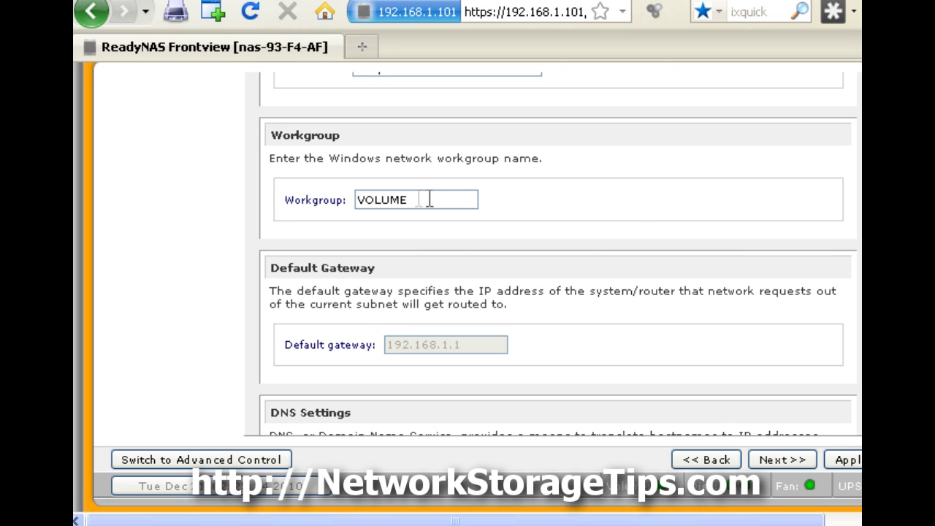
{"action": "scroll", "coordinate": [558, 253], "scroll_direction": "down", "scroll_amount": 4}
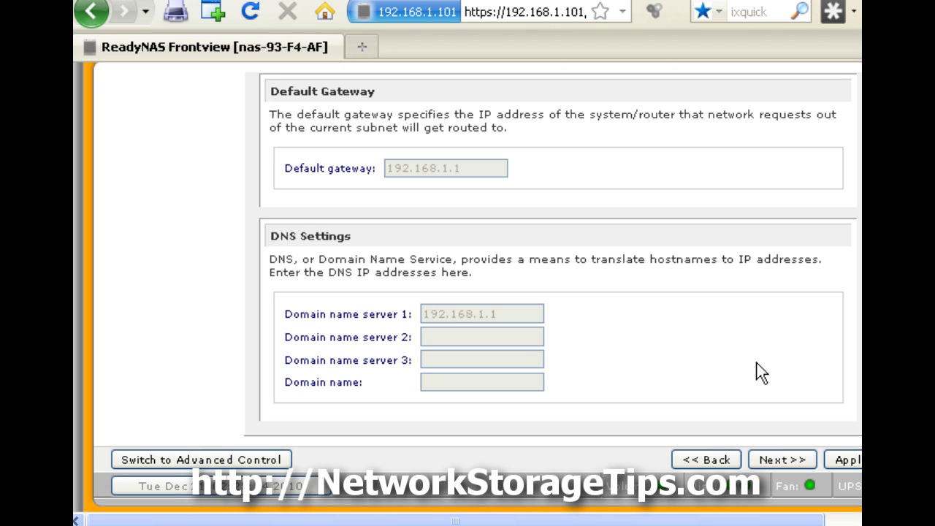
{"action": "left_click", "coordinate": [777, 459]}
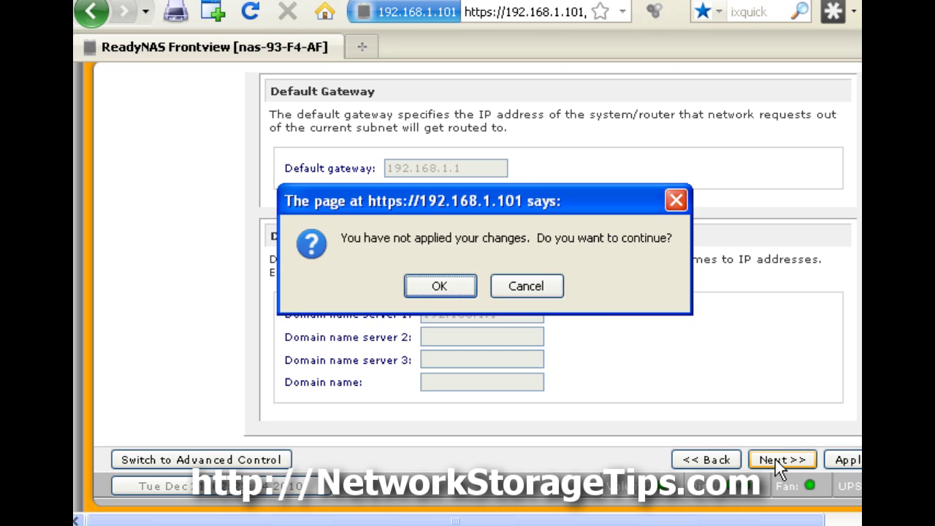
- Discard the unapplied name changes and move on to the admin password page despite the default-password warning
{"action": "left_click", "coordinate": [440, 285]}
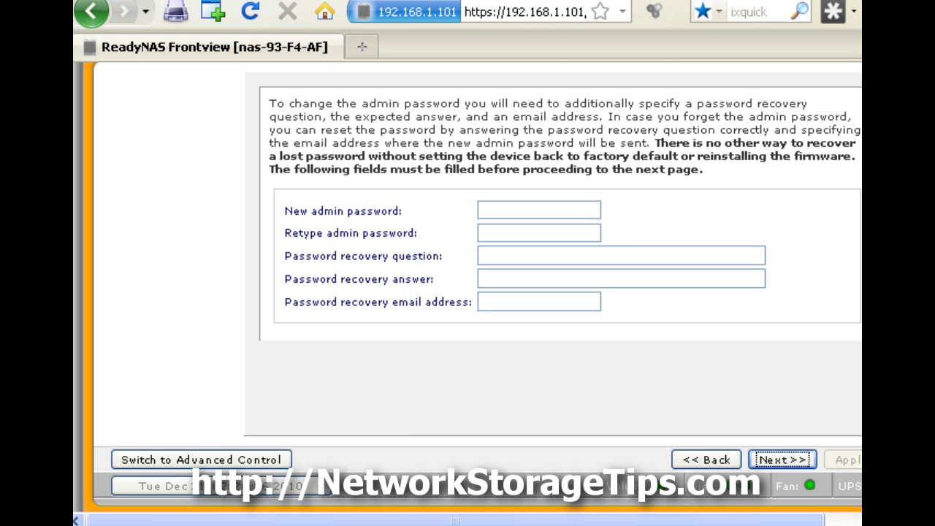
{"action": "left_click", "coordinate": [784, 458]}
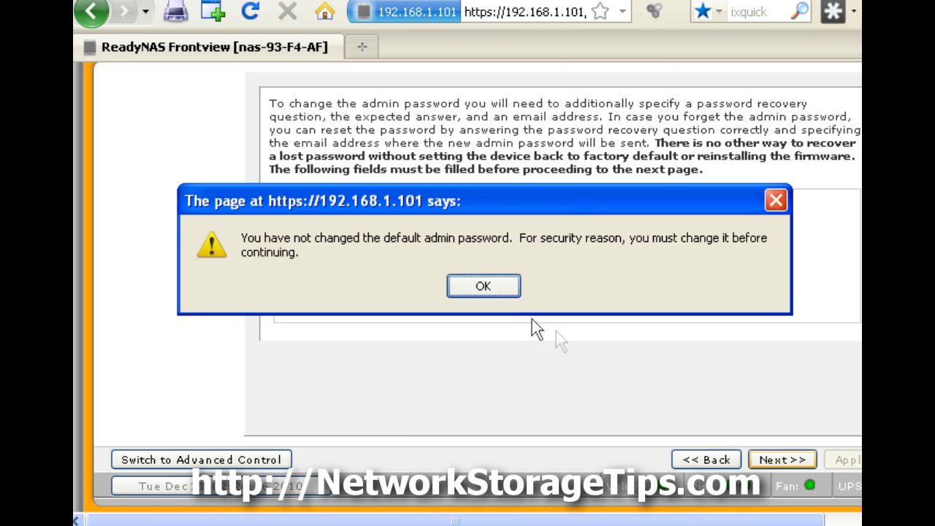
{"action": "left_click", "coordinate": [487, 287]}
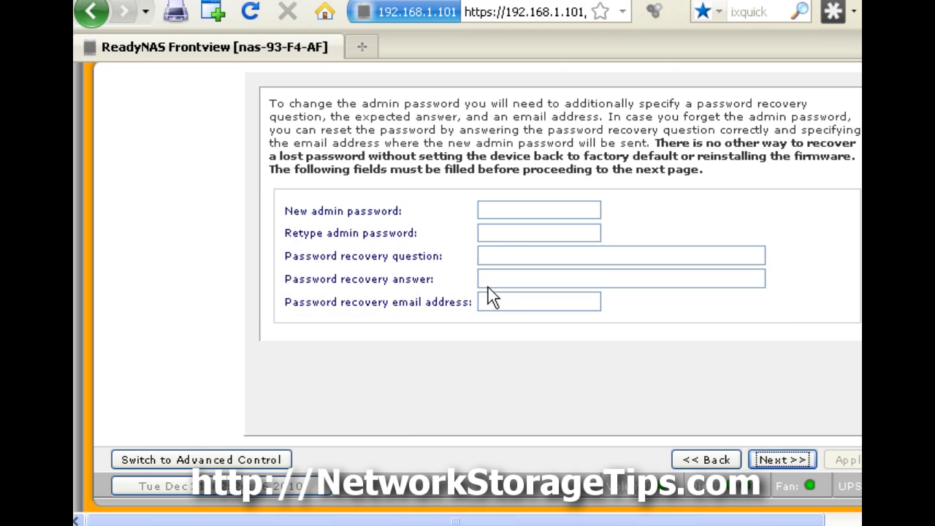
- Enter and confirm a new admin password, then save the password and recovery details
{"action": "left_click", "coordinate": [518, 211]}
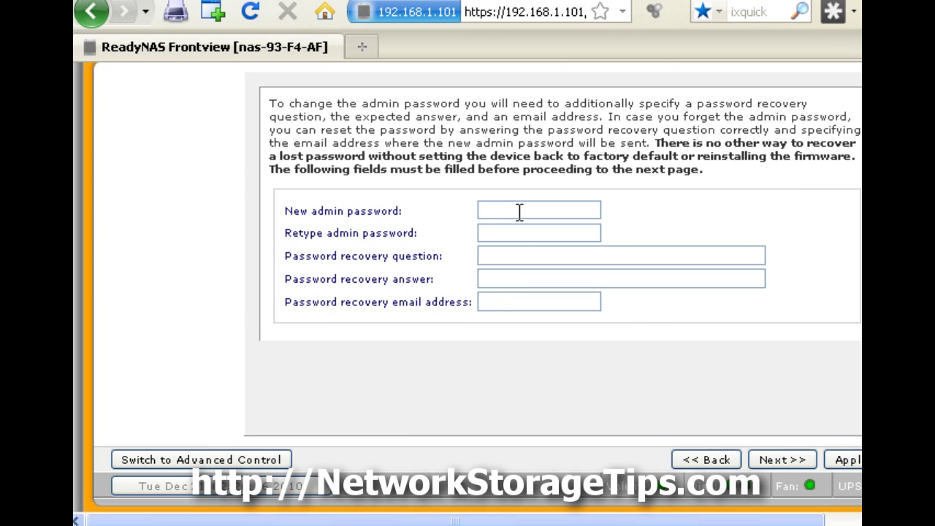
{"action": "type", "text": "•••••••"}
{"action": "key", "text": "Tab"}
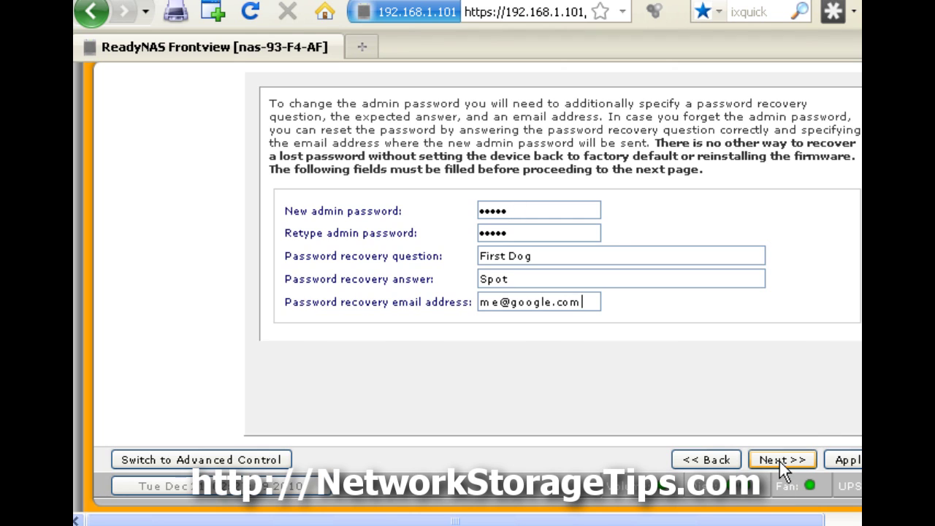
{"action": "left_click", "coordinate": [779, 462]}
{"action": "left_click", "coordinate": [840, 460]}
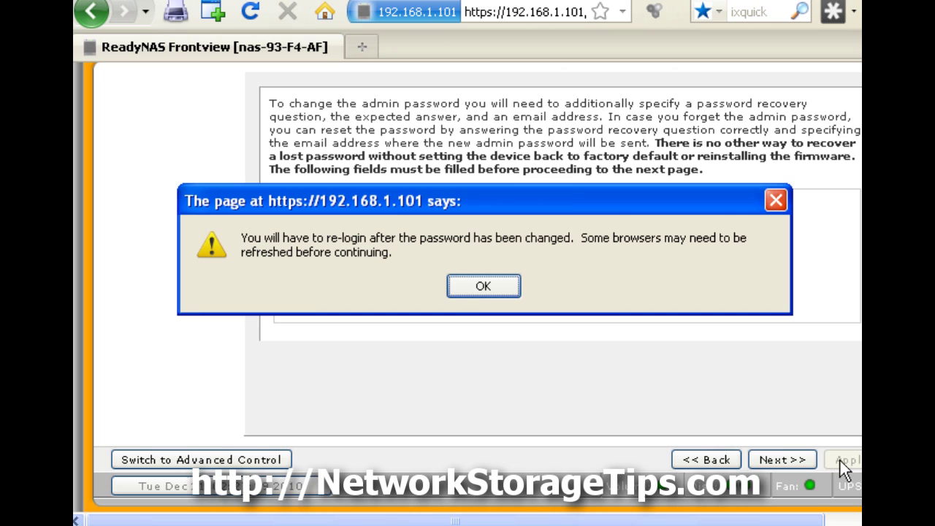
- Log back in as admin with the account password, confirm the change, and continue to Accounts
{"action": "left_click", "coordinate": [483, 287]}
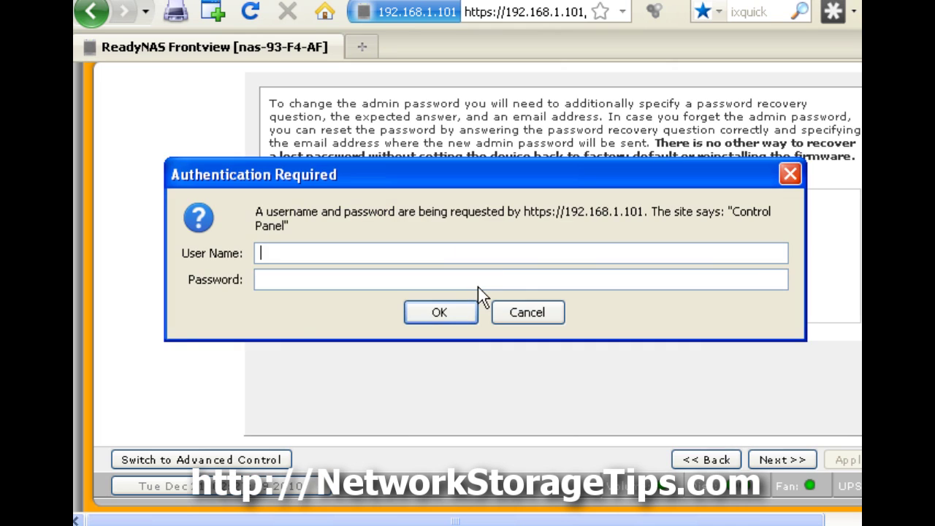
{"action": "type", "text": "admin"}
{"action": "key", "text": "Tab"}
{"action": "type", "text": "netgear1"}
{"action": "key", "text": "Return"}
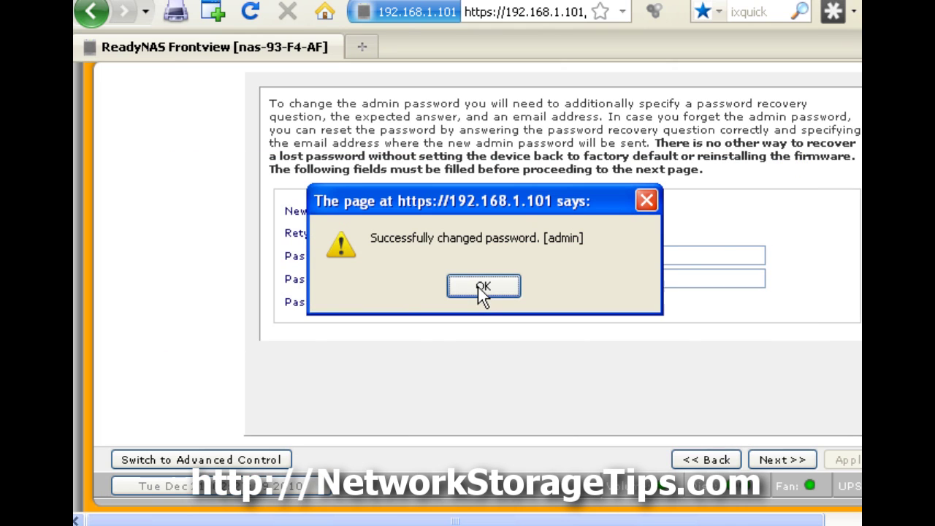
{"action": "left_click", "coordinate": [483, 288]}
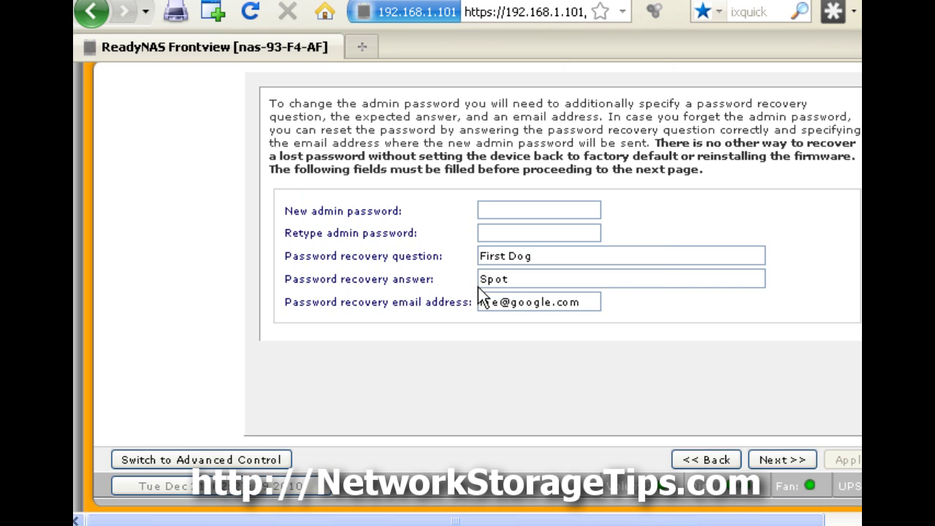
{"action": "left_click", "coordinate": [765, 460]}
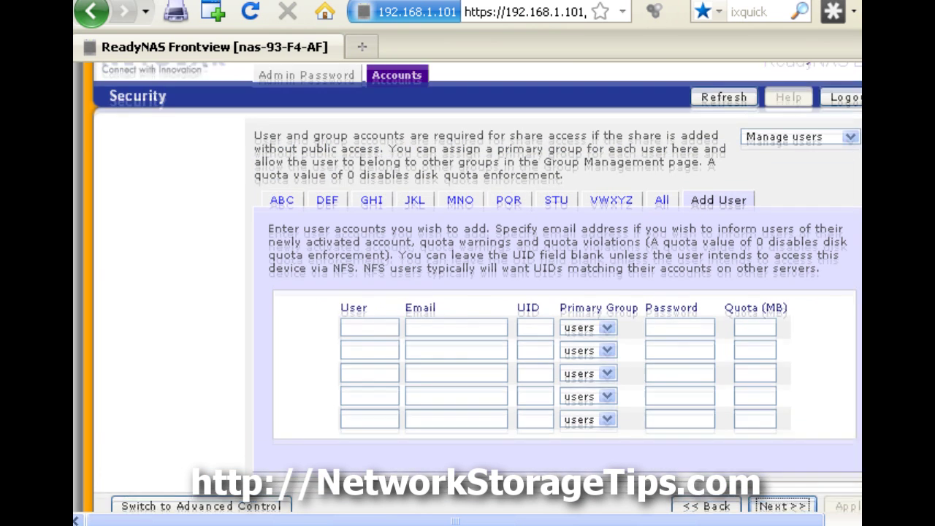
- Add no user accounts and proceed to the Services step
{"action": "scroll", "coordinate": [478, 287], "scroll_direction": "up", "scroll_amount": 1}
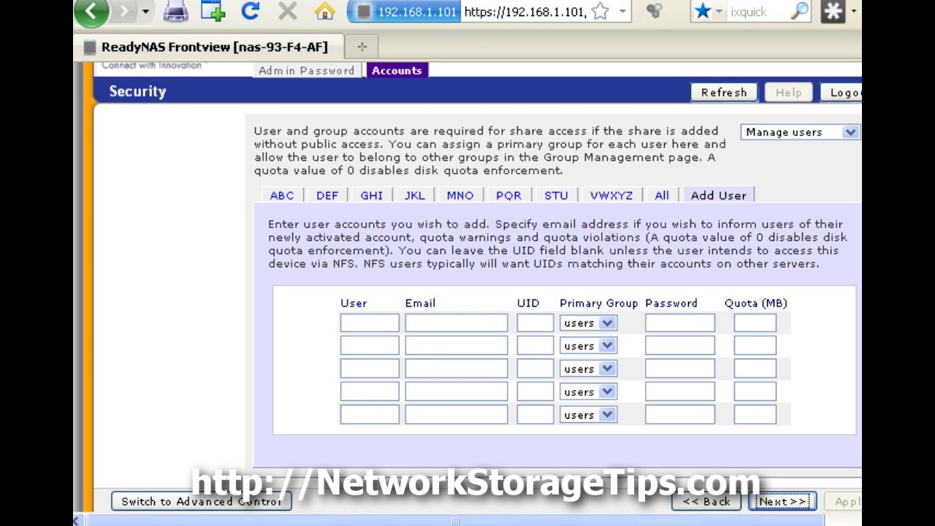
{"action": "left_click", "coordinate": [789, 503]}
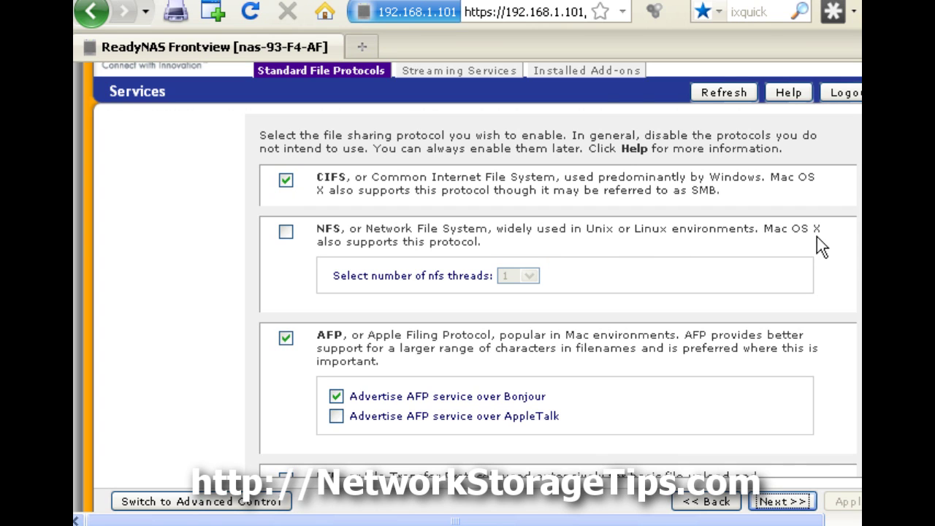
- Accept the default protocols: CIFS, AFP, HTTP and HTTPS on; NFS, FTP and Rsync off
{"action": "scroll", "coordinate": [558, 295], "scroll_direction": "down", "scroll_amount": 5}
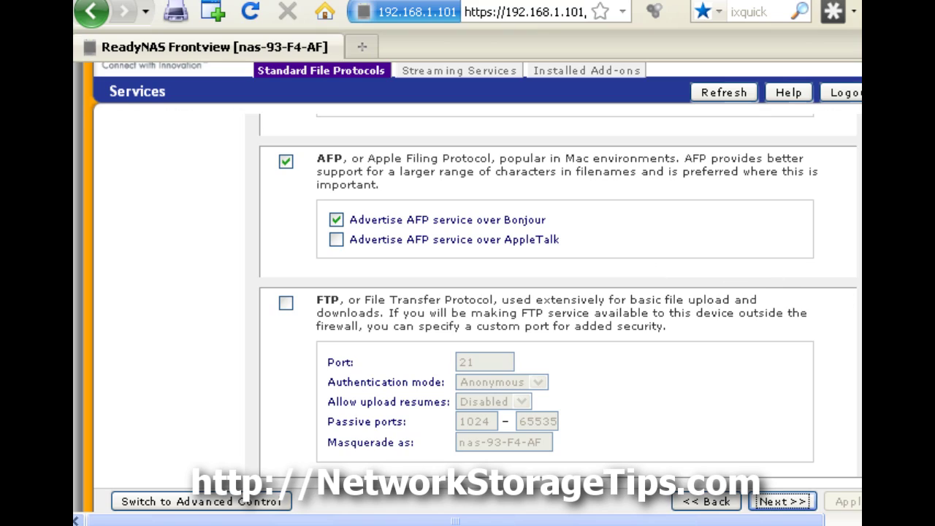
{"action": "scroll", "coordinate": [558, 295], "scroll_direction": "down", "scroll_amount": 6}
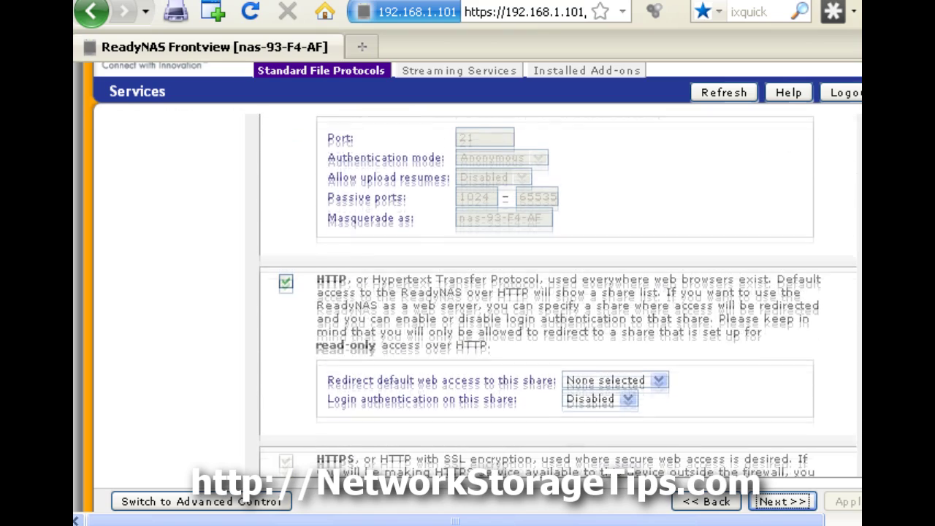
{"action": "scroll", "coordinate": [558, 295], "scroll_direction": "down", "scroll_amount": 2}
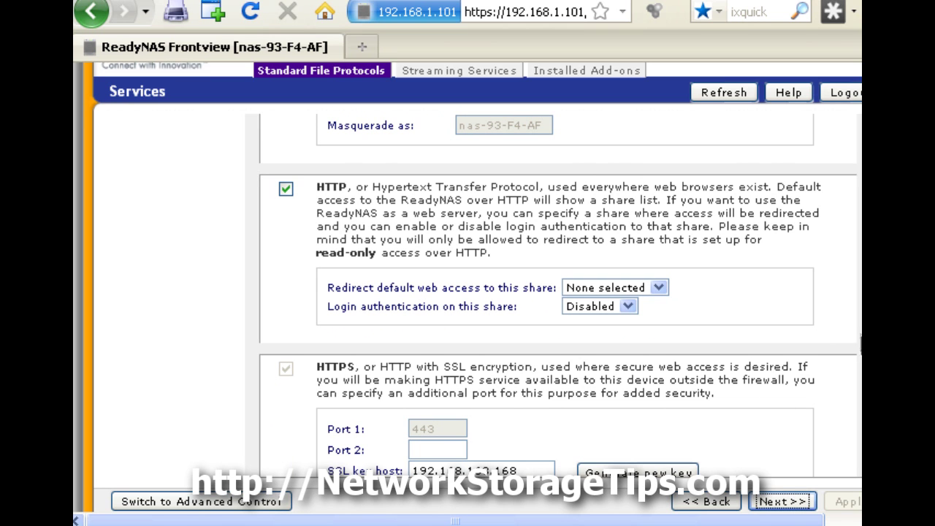
{"action": "scroll", "coordinate": [558, 295], "scroll_direction": "down", "scroll_amount": 2}
{"action": "scroll", "coordinate": [558, 295], "scroll_direction": "down", "scroll_amount": 1}
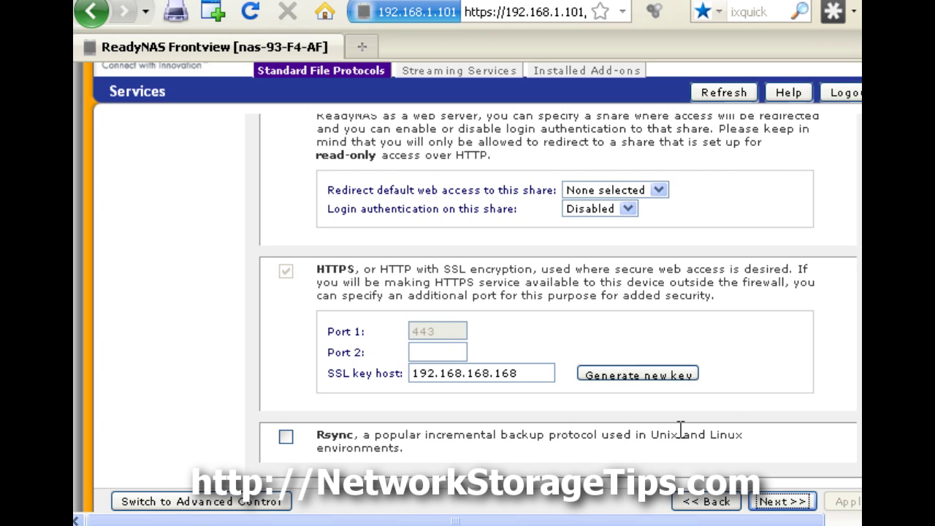
{"action": "left_click", "coordinate": [775, 502]}
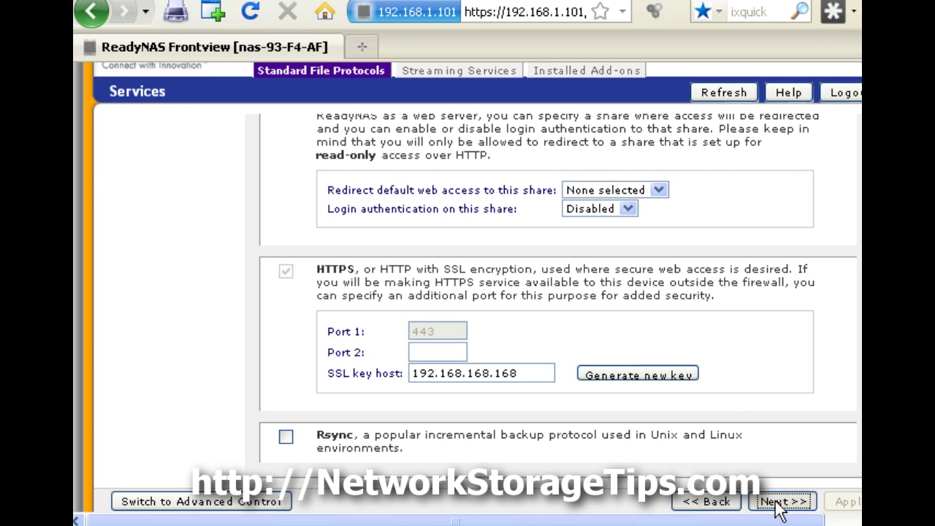
- Leave SqueezeCenter, iTunes Streaming Server and ReadyDLNA unchecked and proceed to Installed Add-ons
{"action": "scroll", "coordinate": [835, 434], "scroll_direction": "up", "scroll_amount": 5}
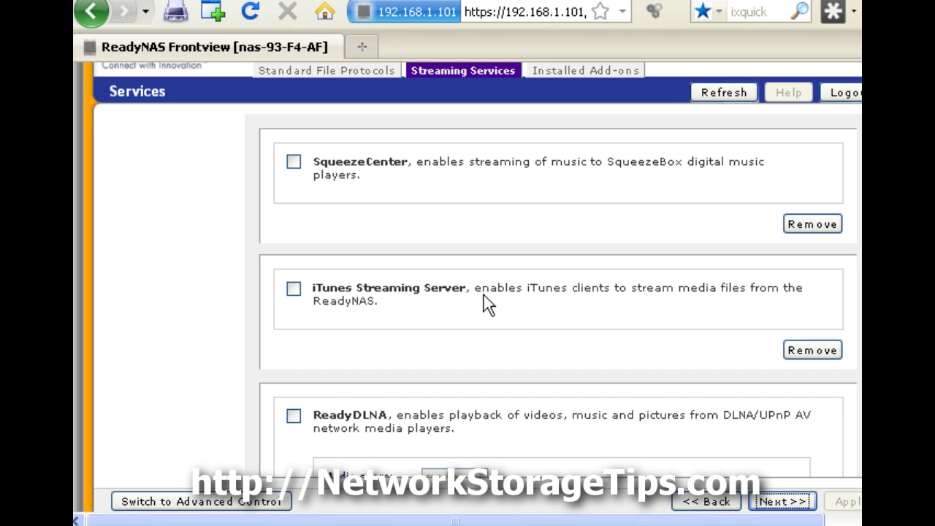
{"action": "scroll", "coordinate": [859, 296], "scroll_direction": "down", "scroll_amount": 2}
{"action": "scroll", "coordinate": [558, 295], "scroll_direction": "down", "scroll_amount": 3}
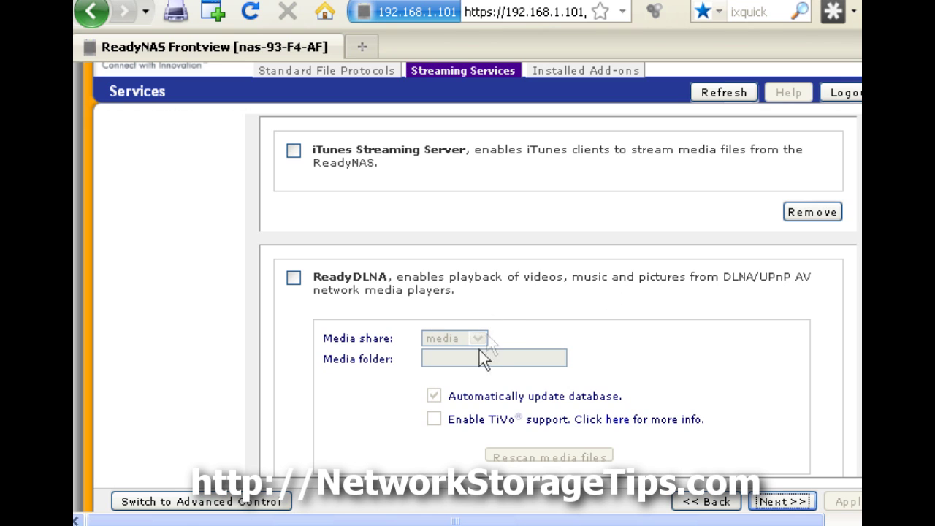
{"action": "left_click_drag", "start_coordinate": [861, 361], "coordinate": [857, 384]}
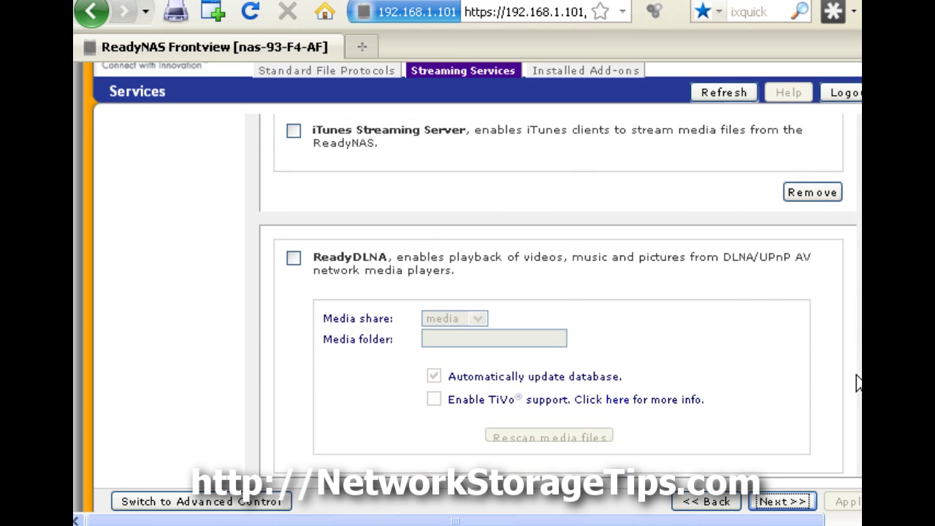
{"action": "left_click", "coordinate": [792, 502]}
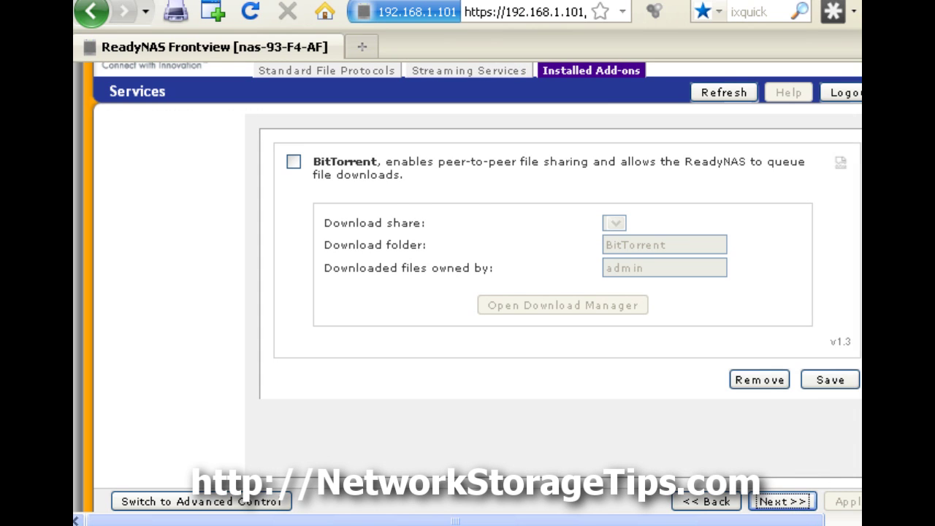
- Keep BitTorrent, ReadyNAS Photos and ReadyNAS Remote disabled and proceed to Shares
{"action": "scroll", "coordinate": [558, 295], "scroll_direction": "down", "scroll_amount": 5}
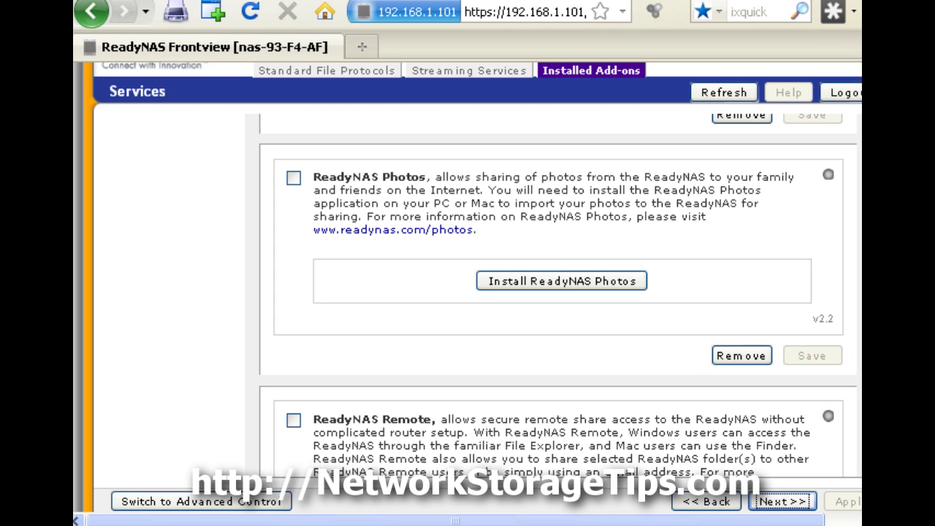
{"action": "scroll", "coordinate": [558, 292], "scroll_direction": "down", "scroll_amount": 3}
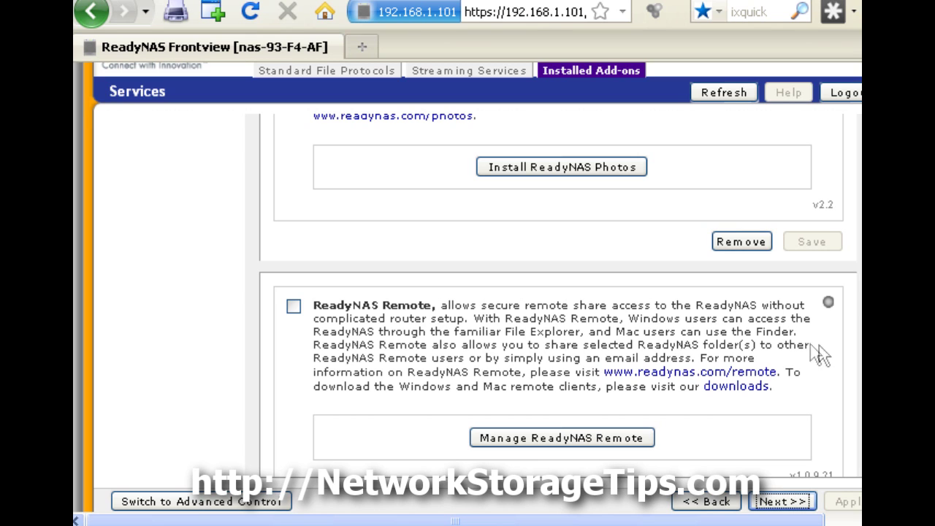
{"action": "scroll", "coordinate": [847, 376], "scroll_direction": "down", "scroll_amount": 1}
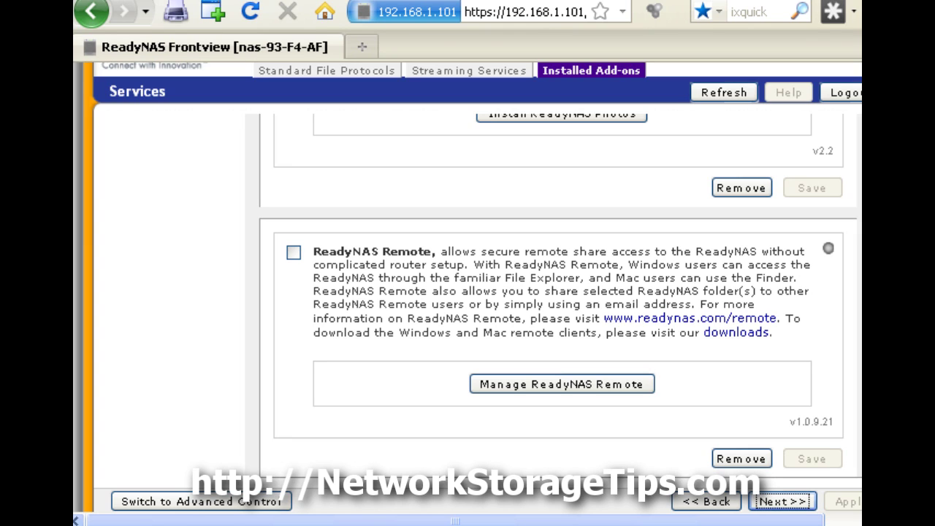
{"action": "left_click", "coordinate": [784, 503]}
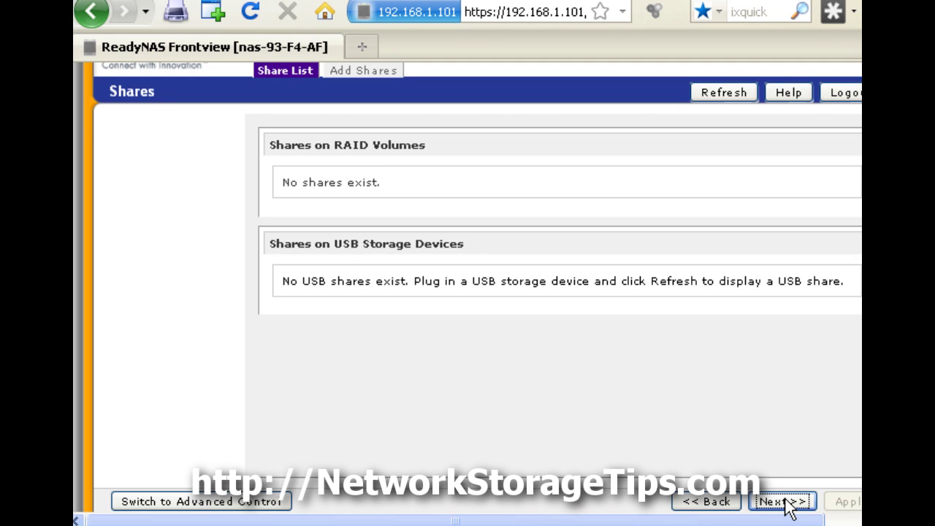
- Skip adding shares and printers to reach the Registration page
{"action": "left_click", "coordinate": [781, 501]}
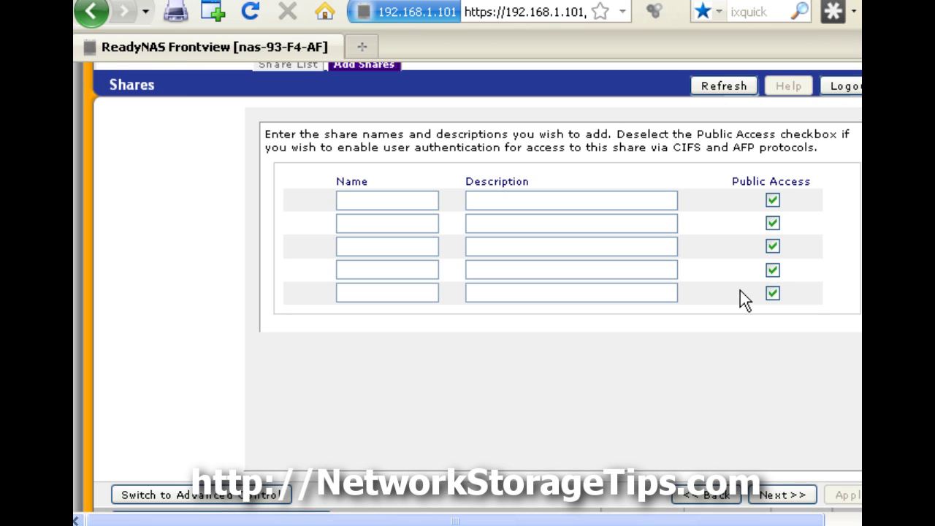
{"action": "left_click", "coordinate": [780, 495]}
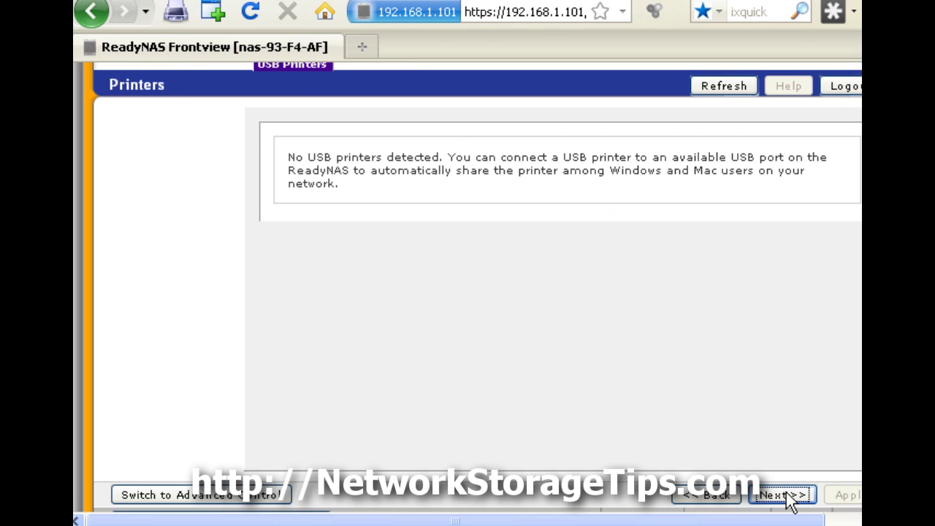
{"action": "left_click", "coordinate": [788, 497]}
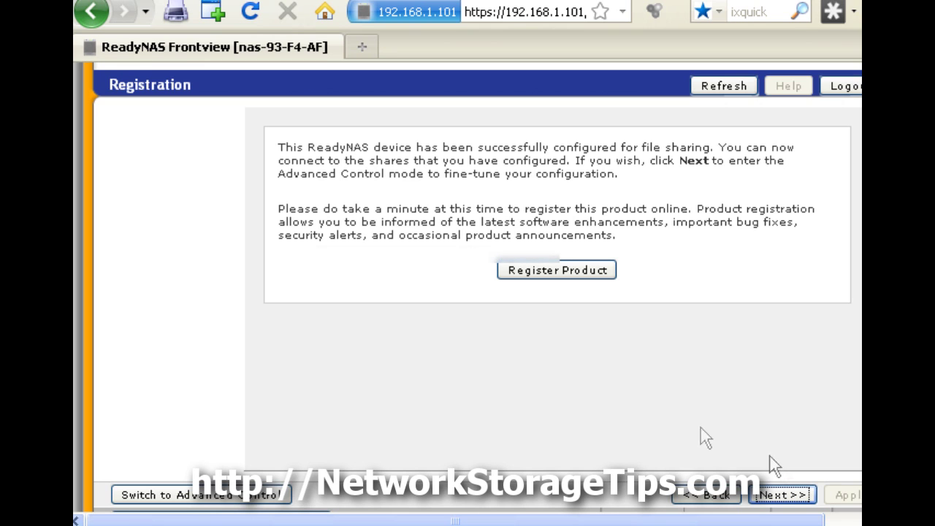
- Leave the wizard for Advanced Control's Home status page for the ReadyNAS Duo
{"action": "left_click", "coordinate": [782, 495]}
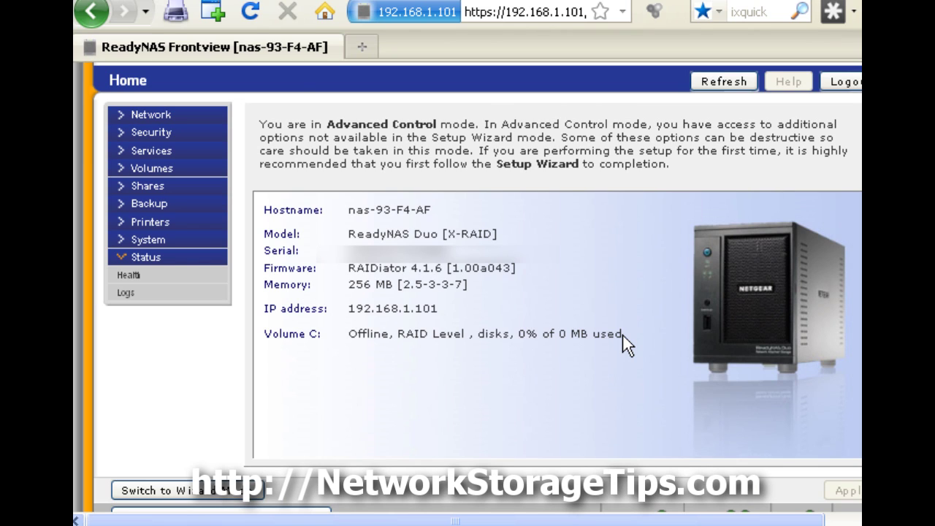